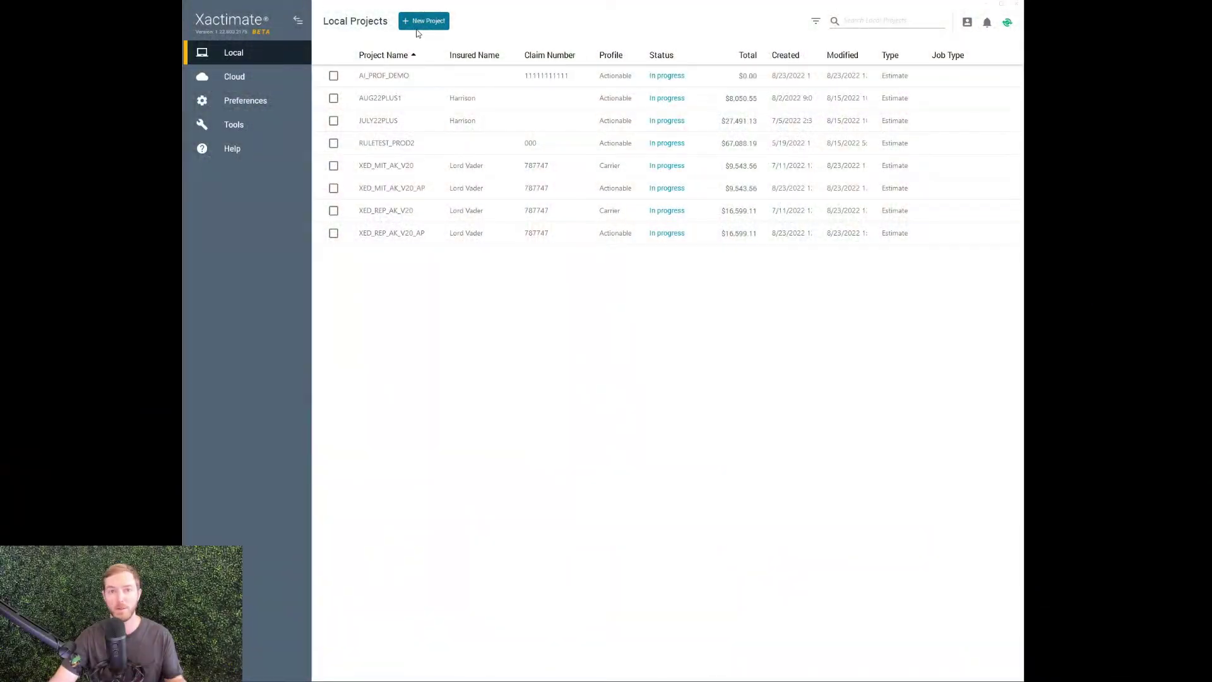
Create a new estimate with the Actionable profile, skip the price list, and move Xactimate aside
click(419, 26)
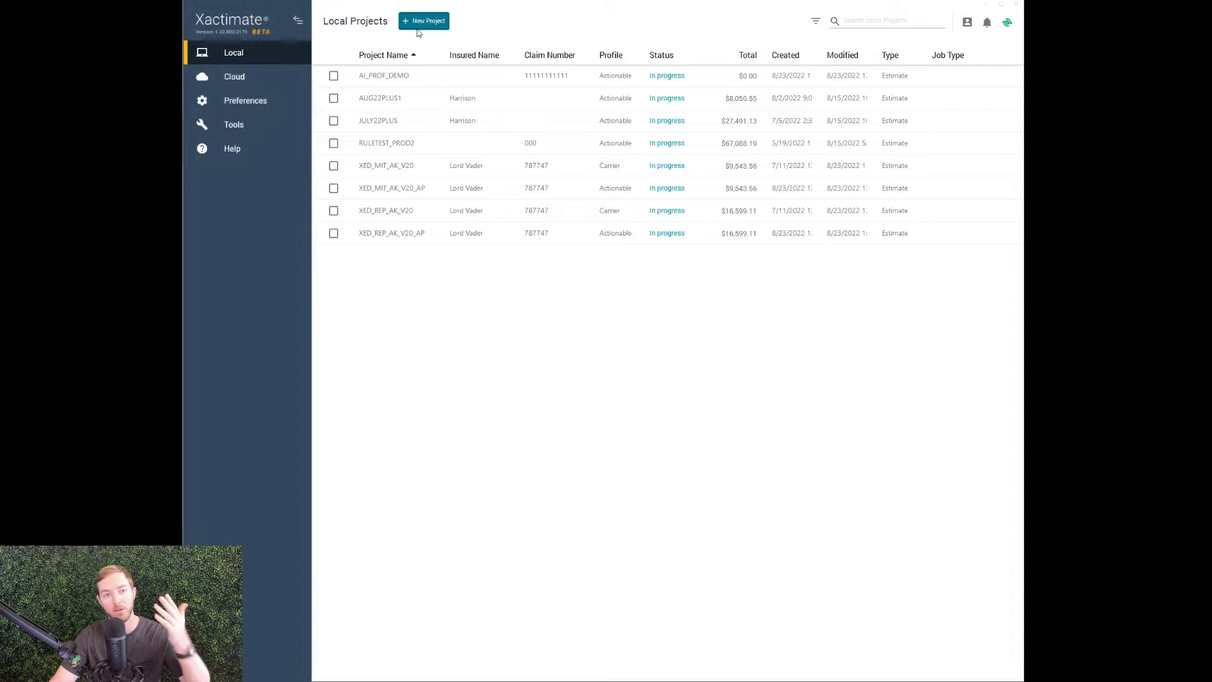
click(496, 351)
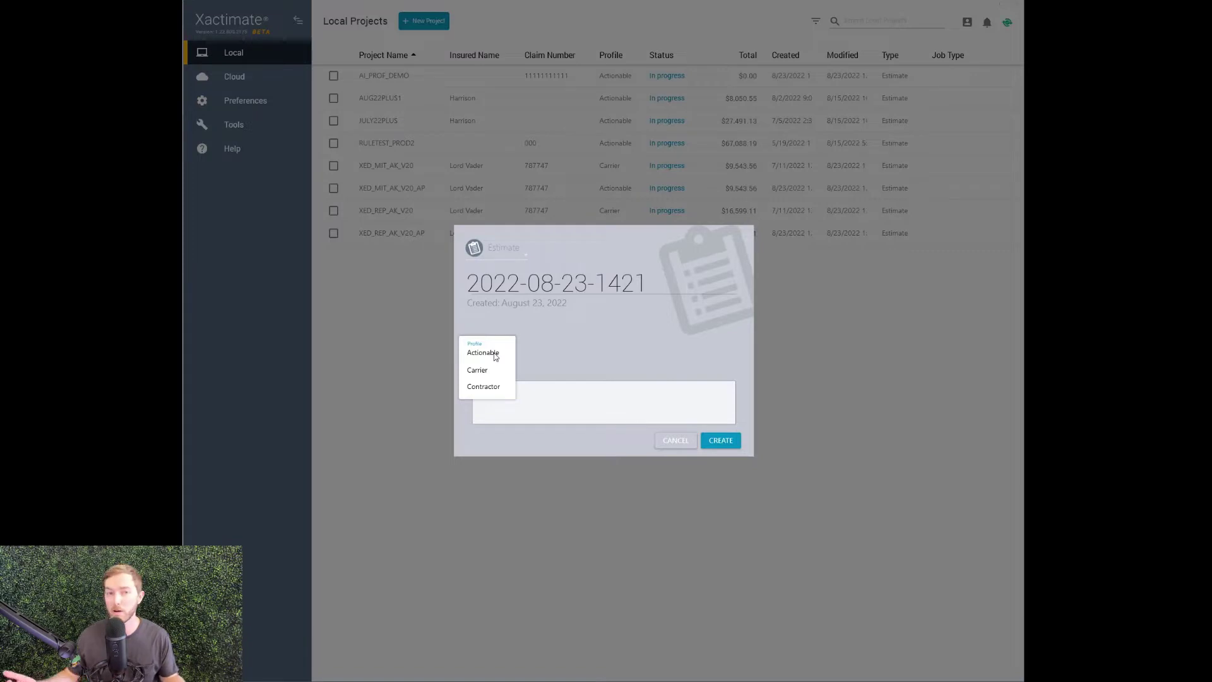
click(503, 356)
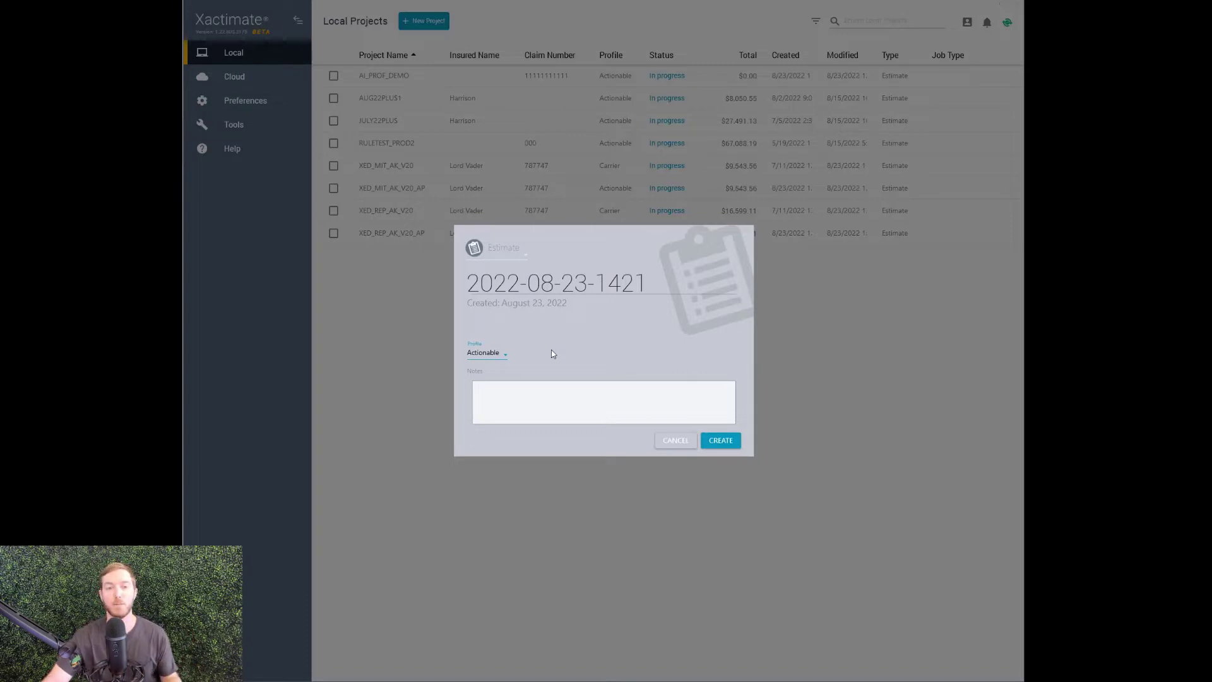
click(711, 447)
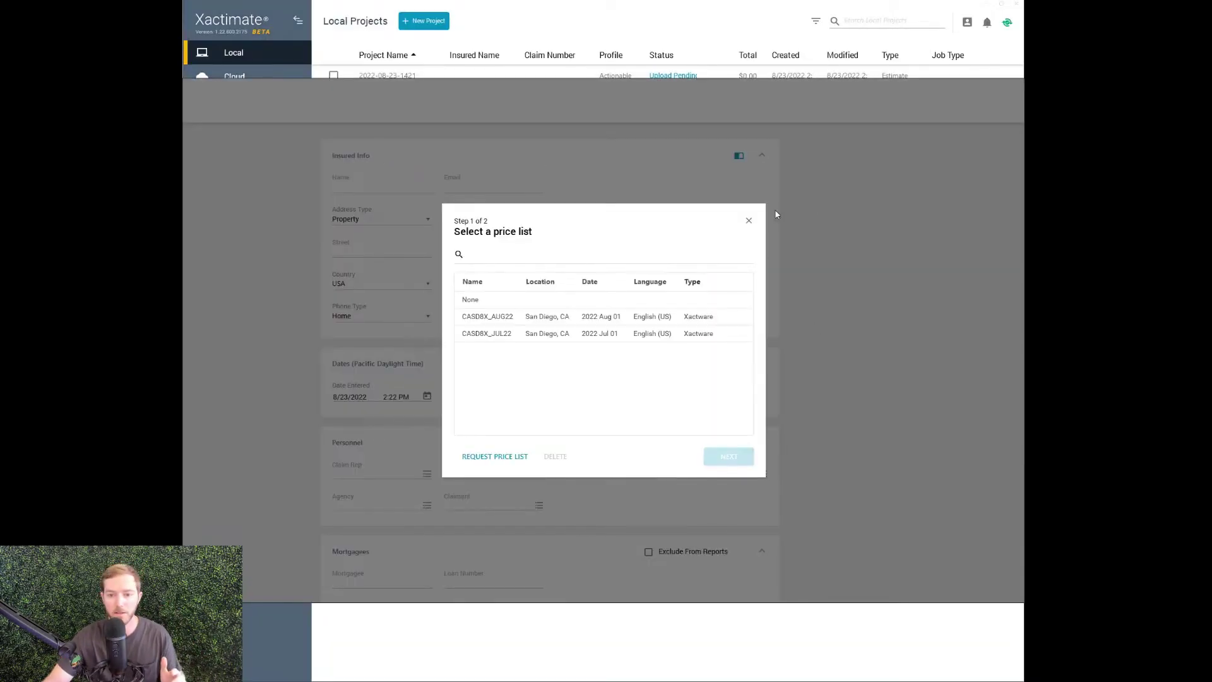
click(749, 220)
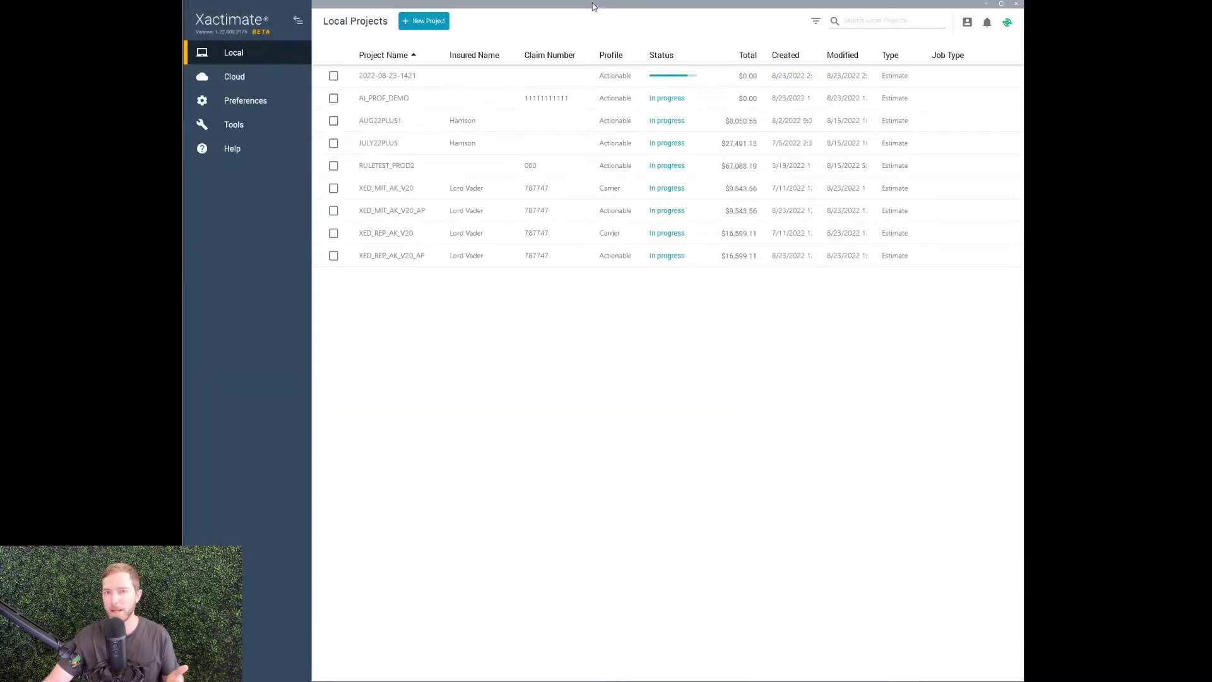
drag(636, 11, 1023, 50)
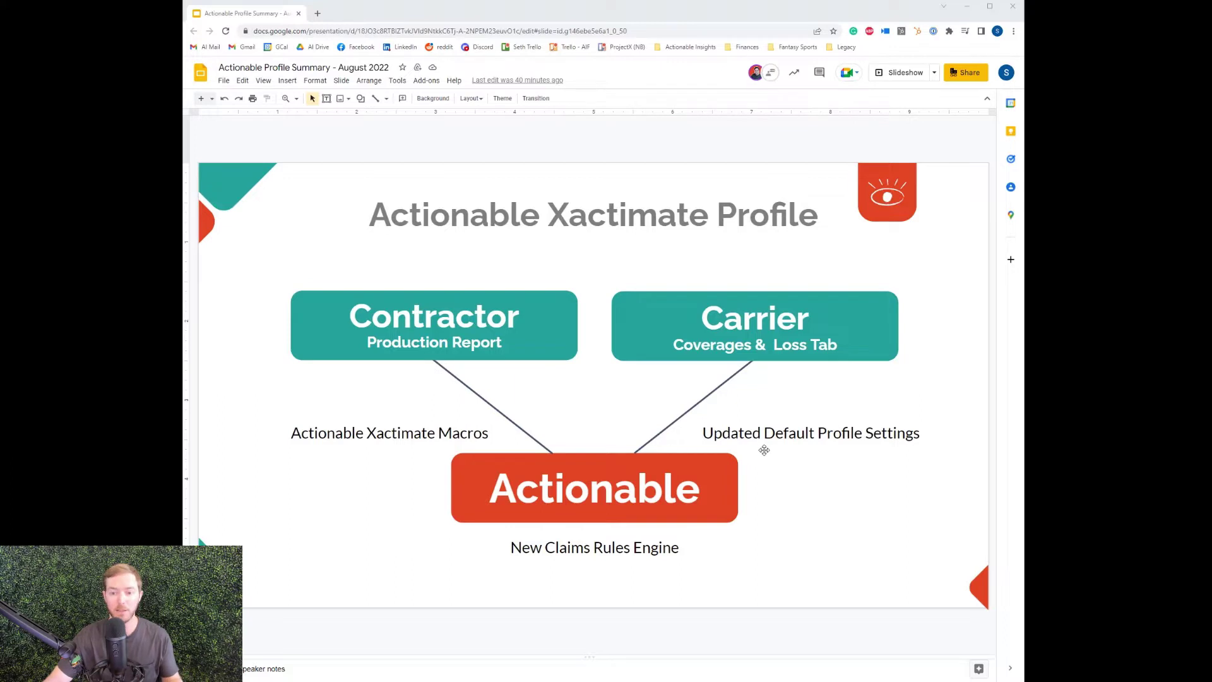
key(Page_Down)
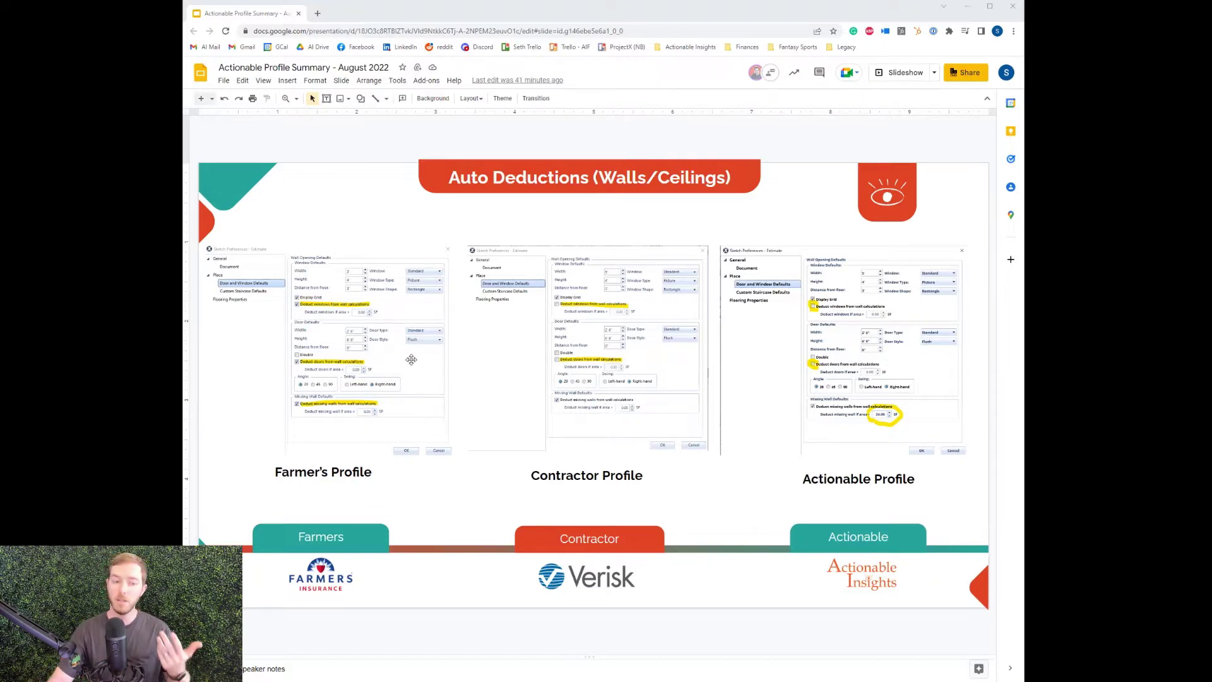
Step from the Actionable Xactimate Profile slide back to the Auto Deductions slide
key(Down)
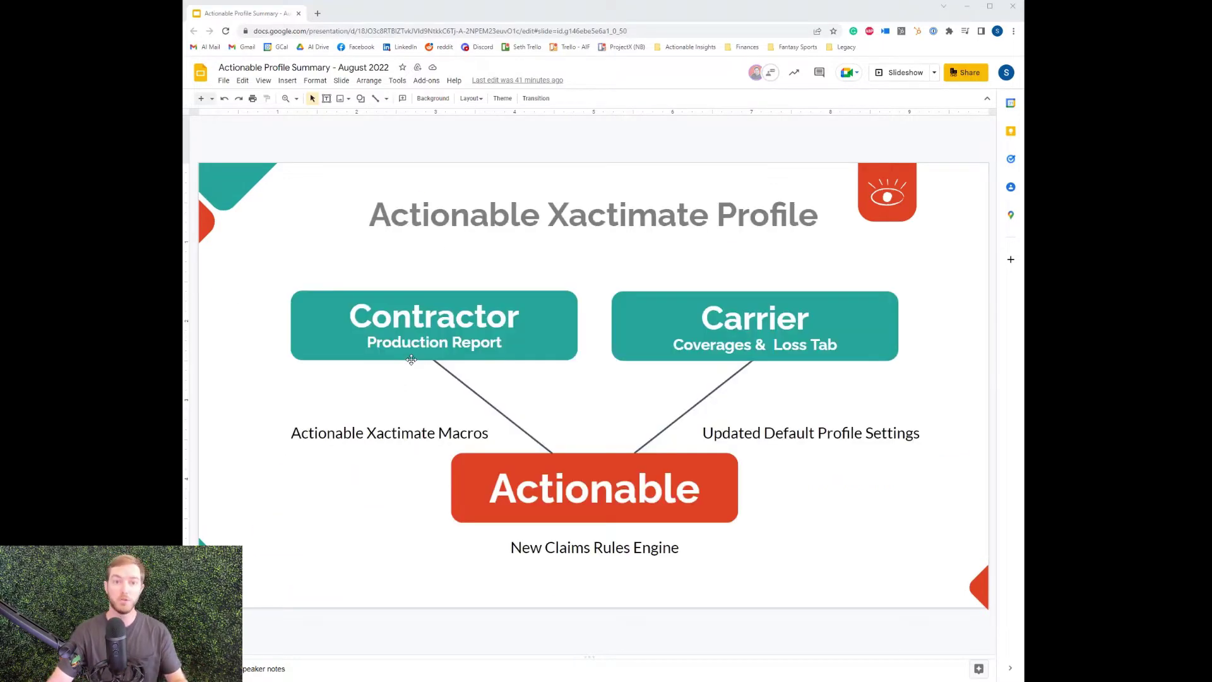
key(Up)
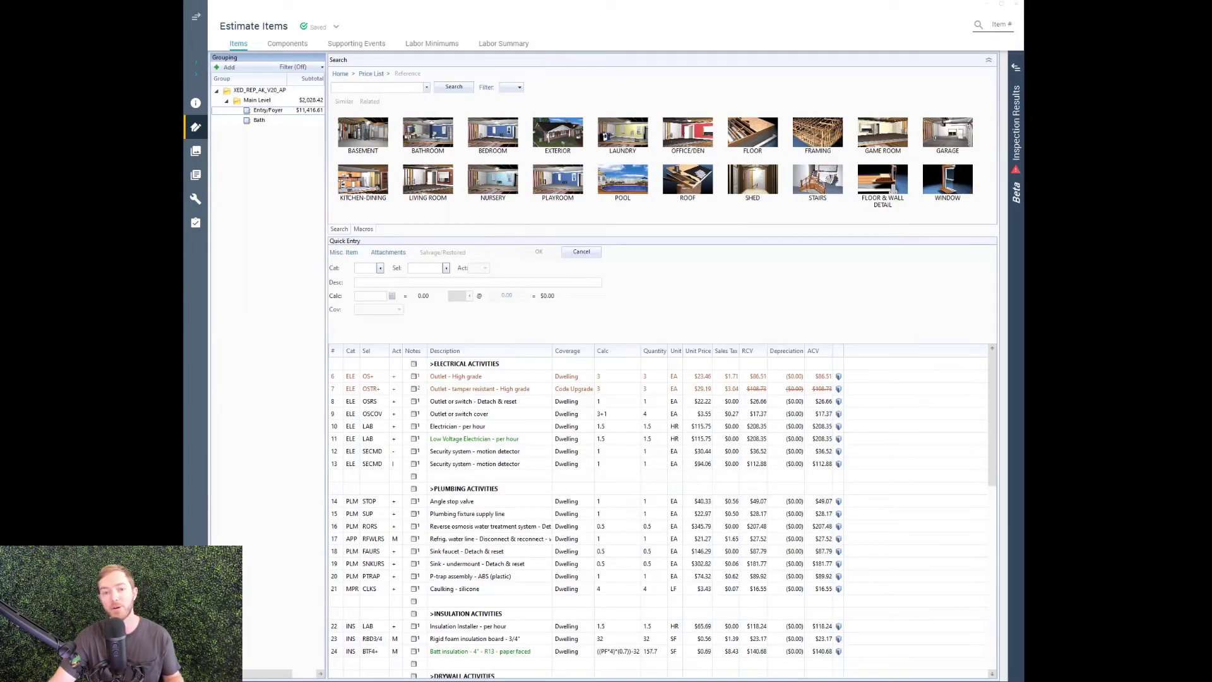
Run INSPECT from the estimate's Complete page and dismiss the Required Information results
click(717, 308)
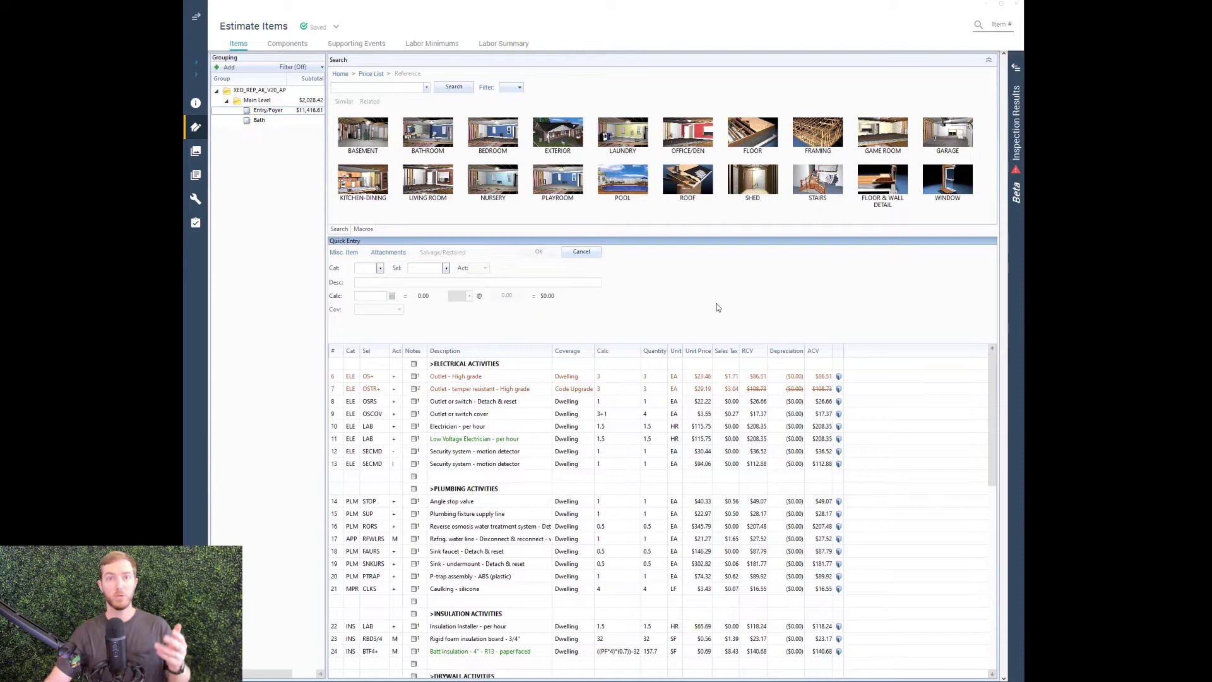
click(195, 223)
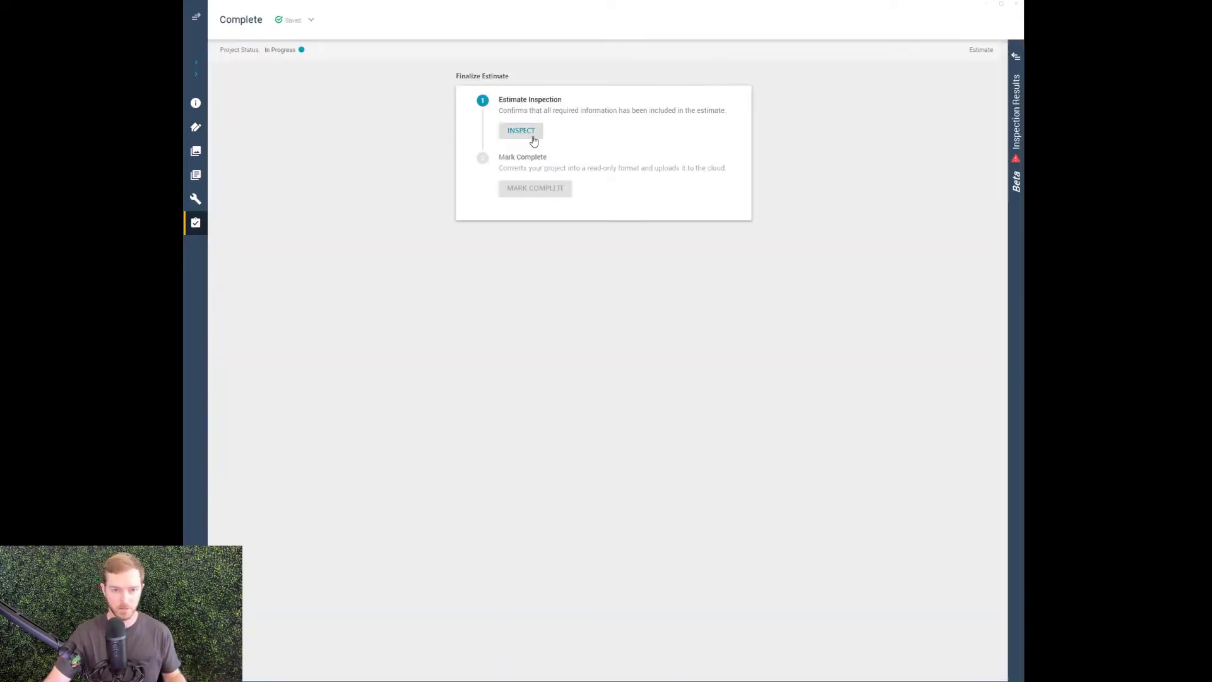
click(197, 17)
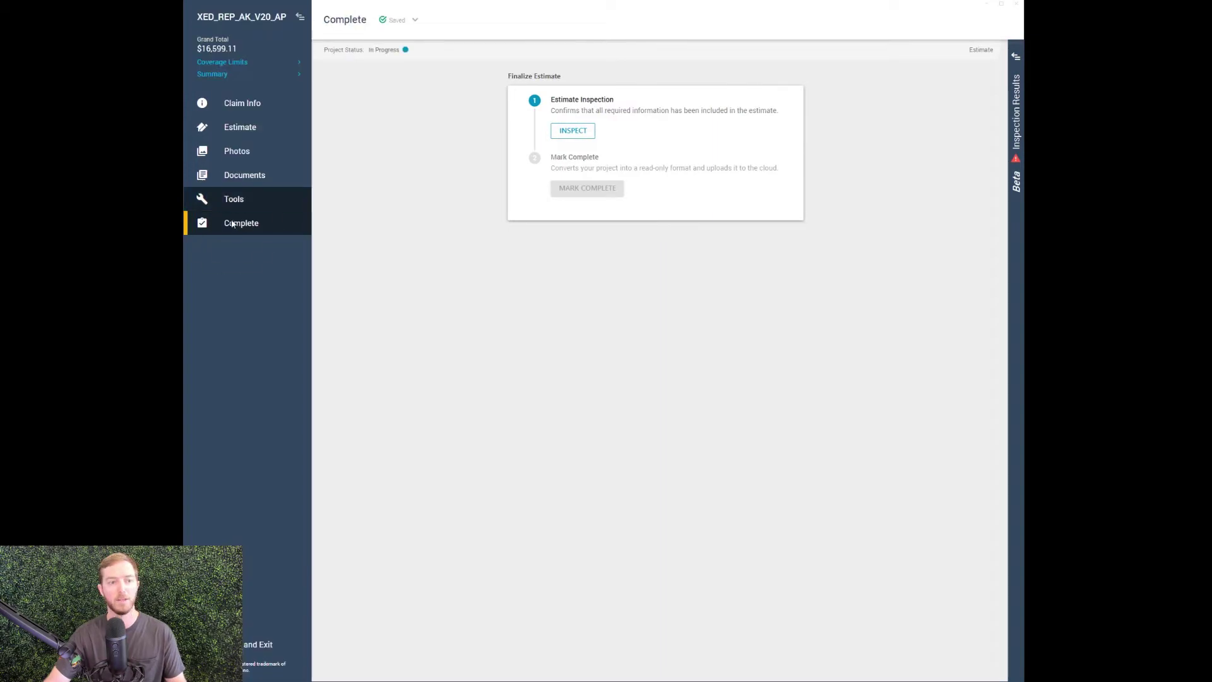
click(563, 133)
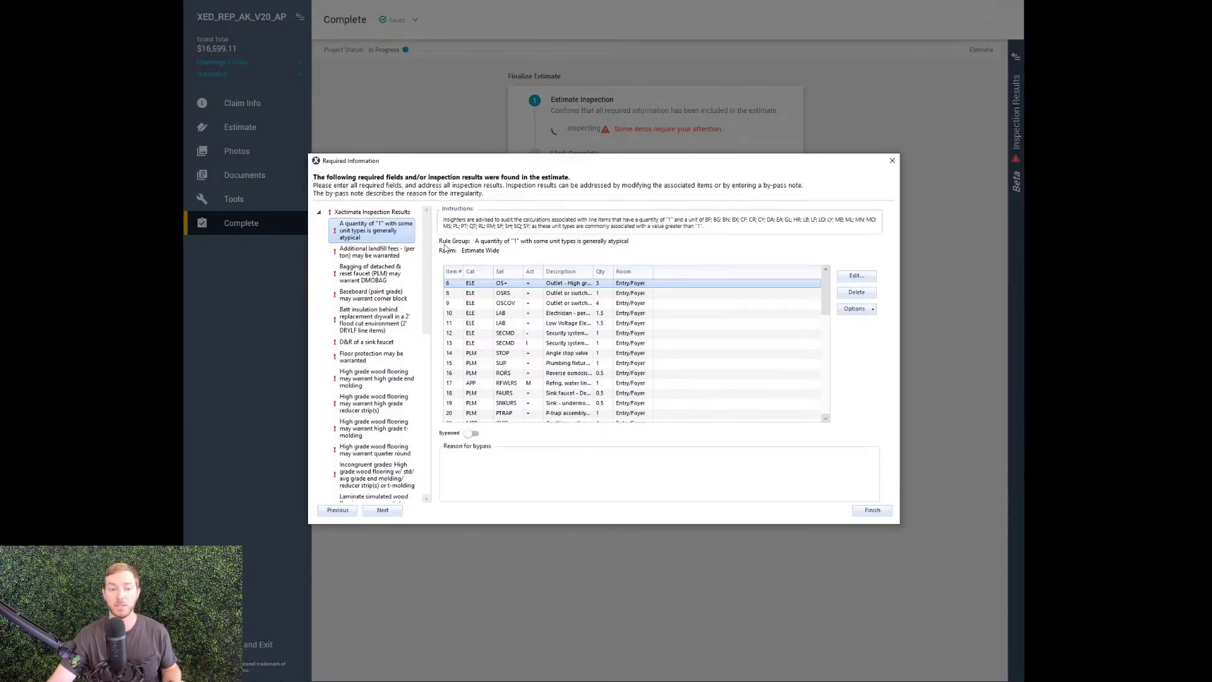
scroll(400, 288, down, 10)
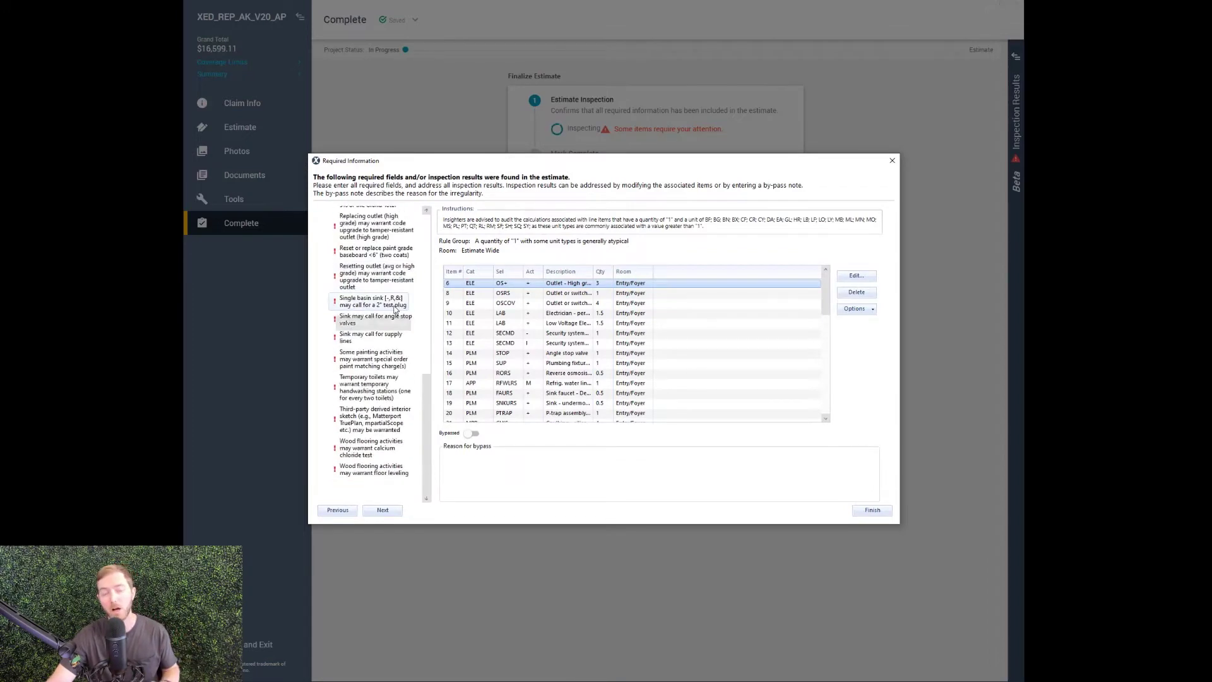
scroll(401, 310, up, 10)
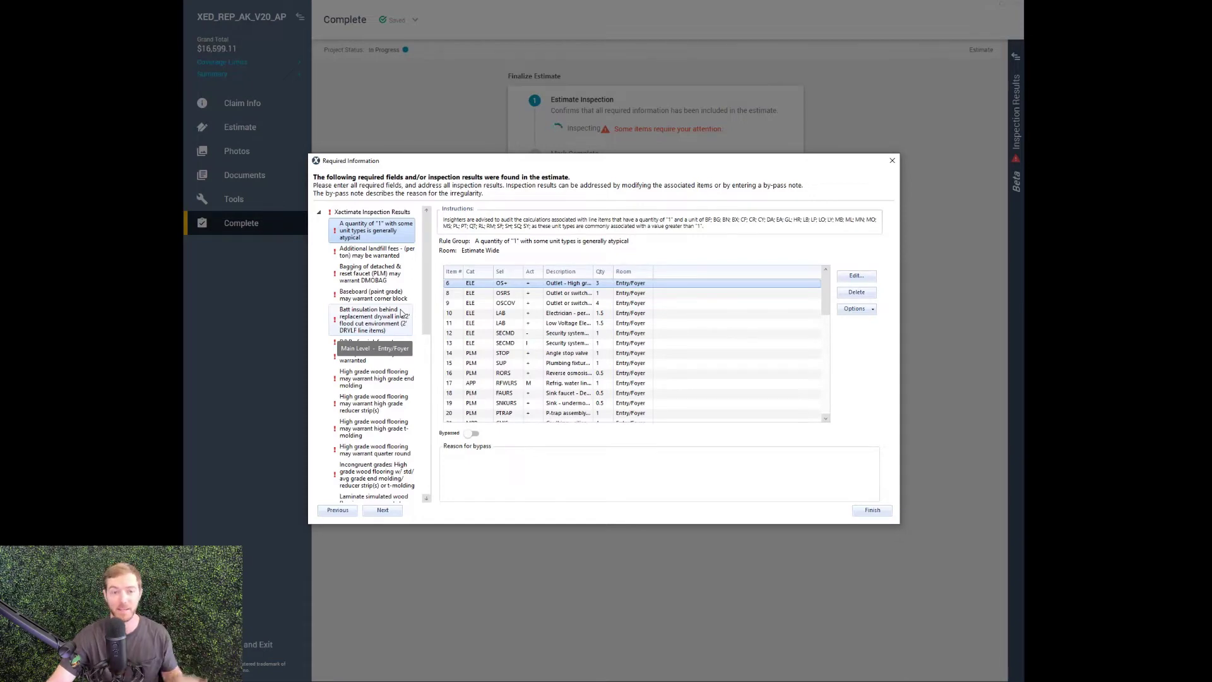
click(893, 160)
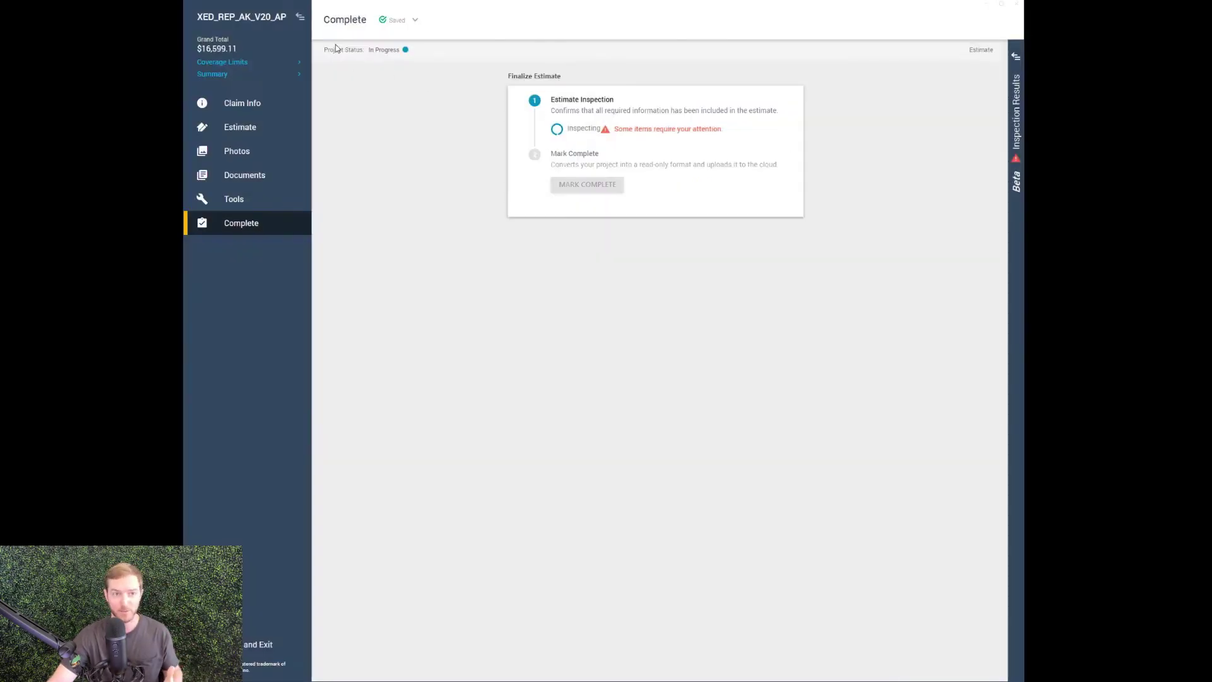
click(301, 18)
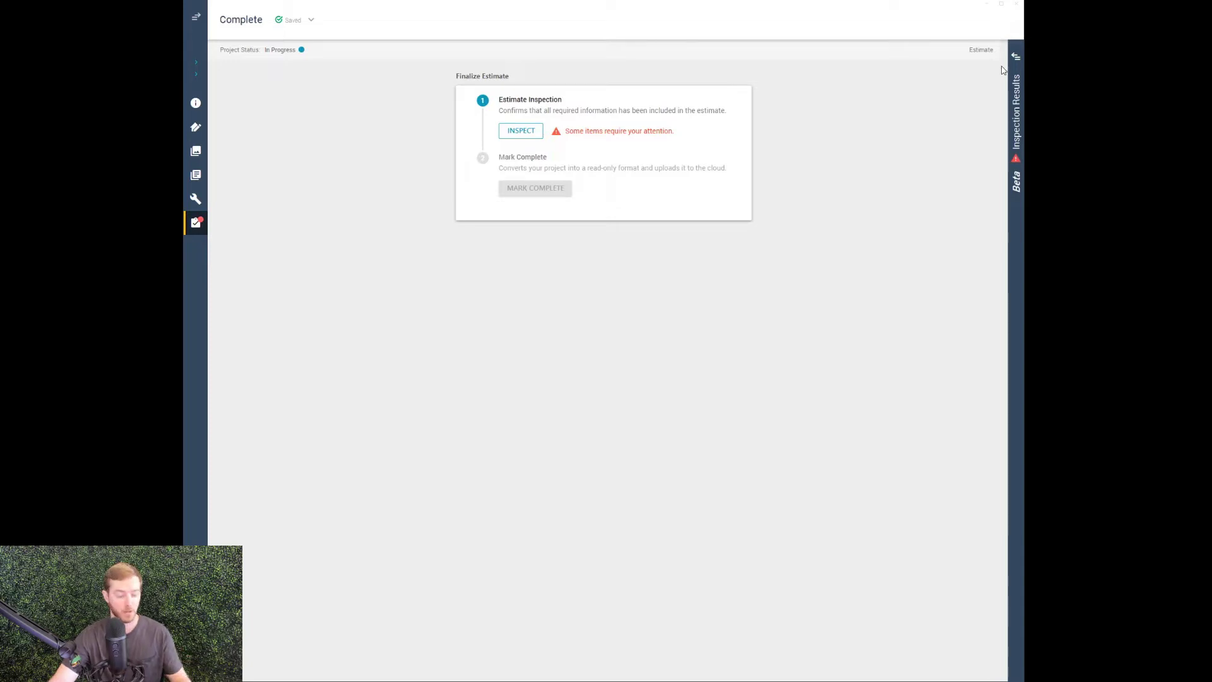
mouse_move(203, 132)
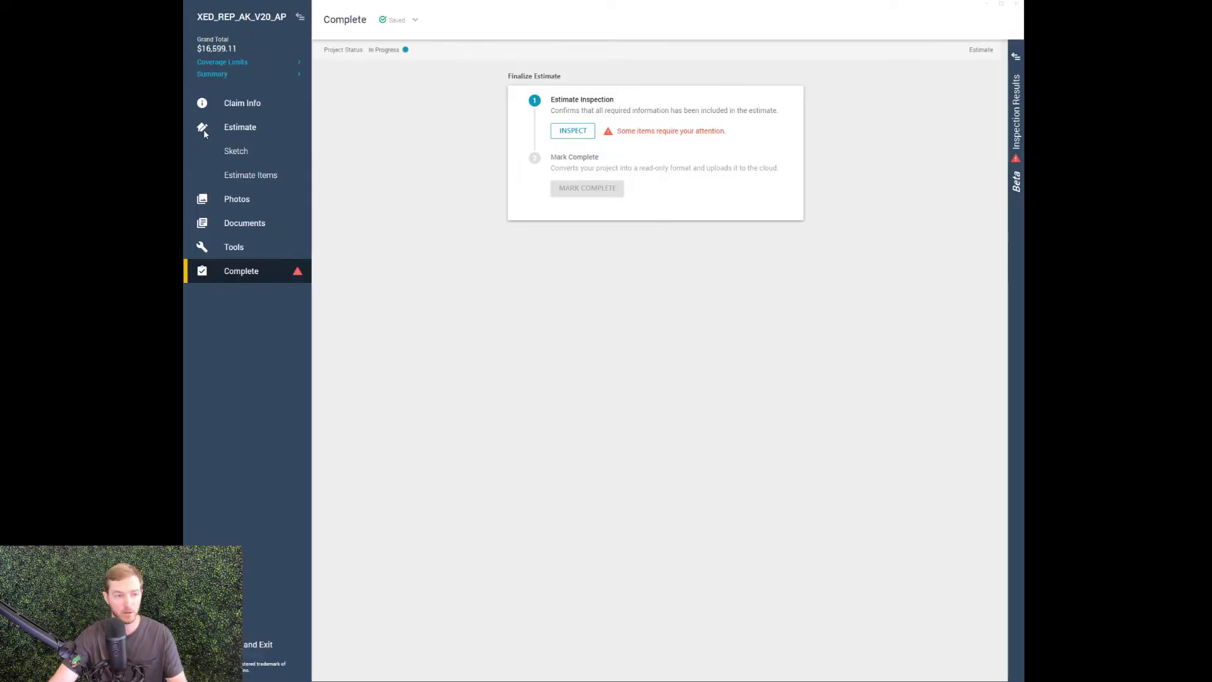
click(228, 173)
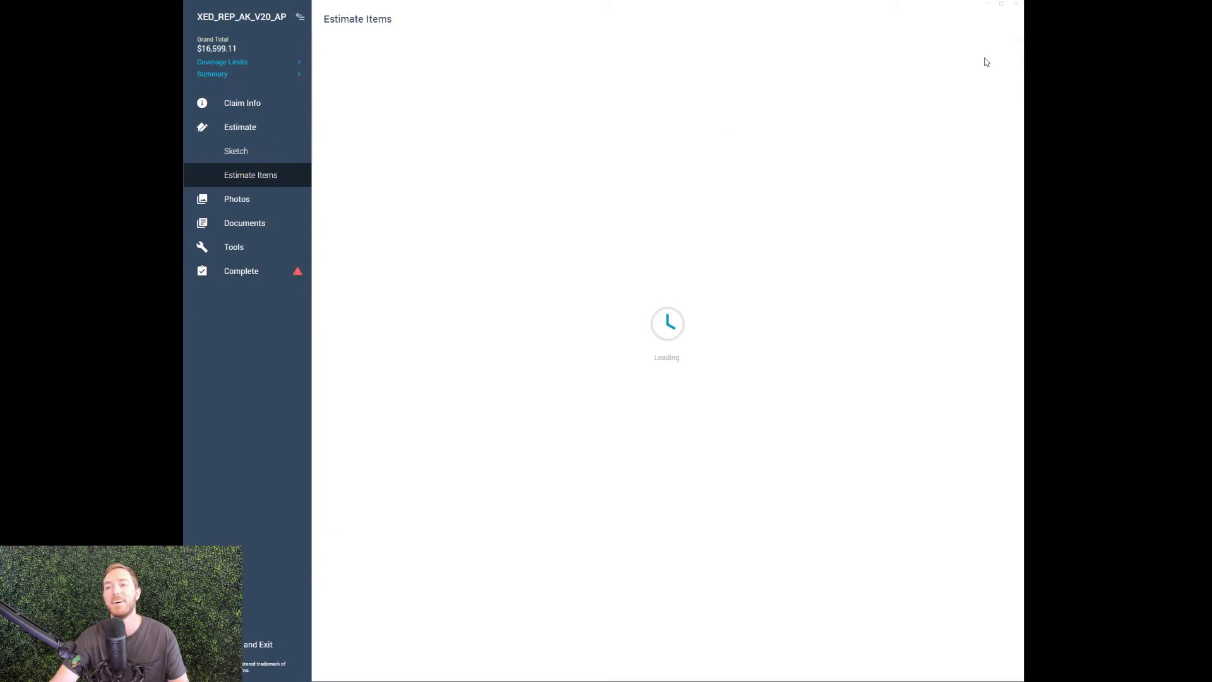
click(1018, 66)
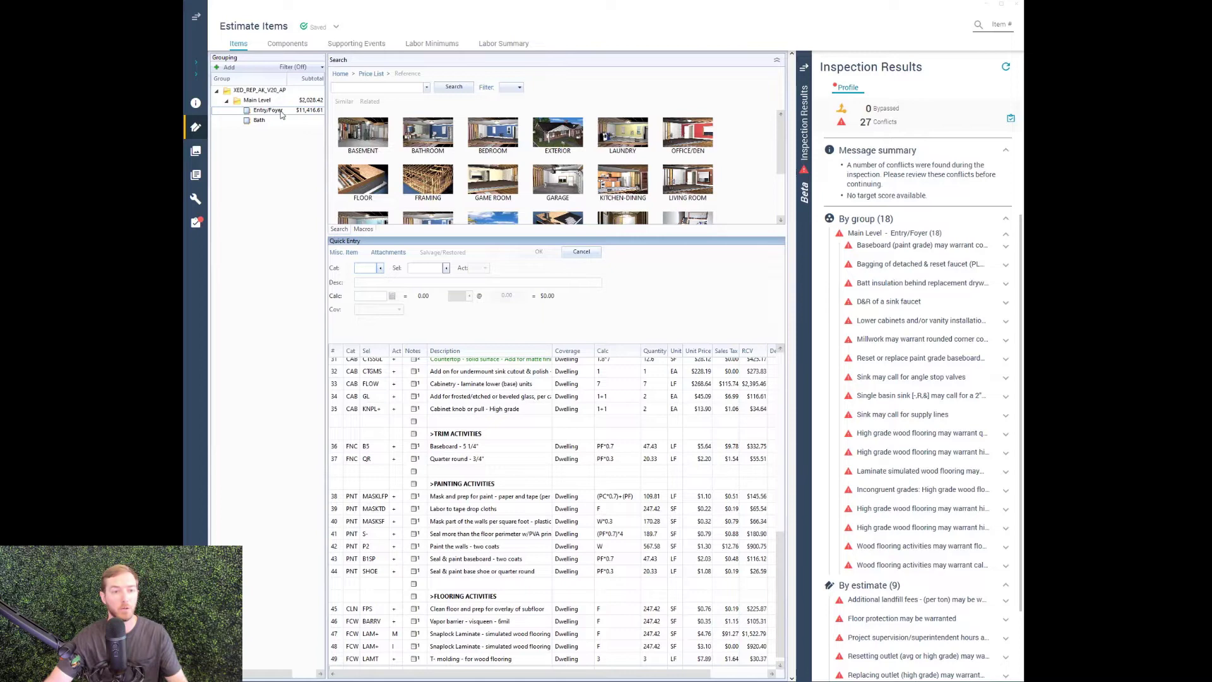
scroll(569, 544, up, 8)
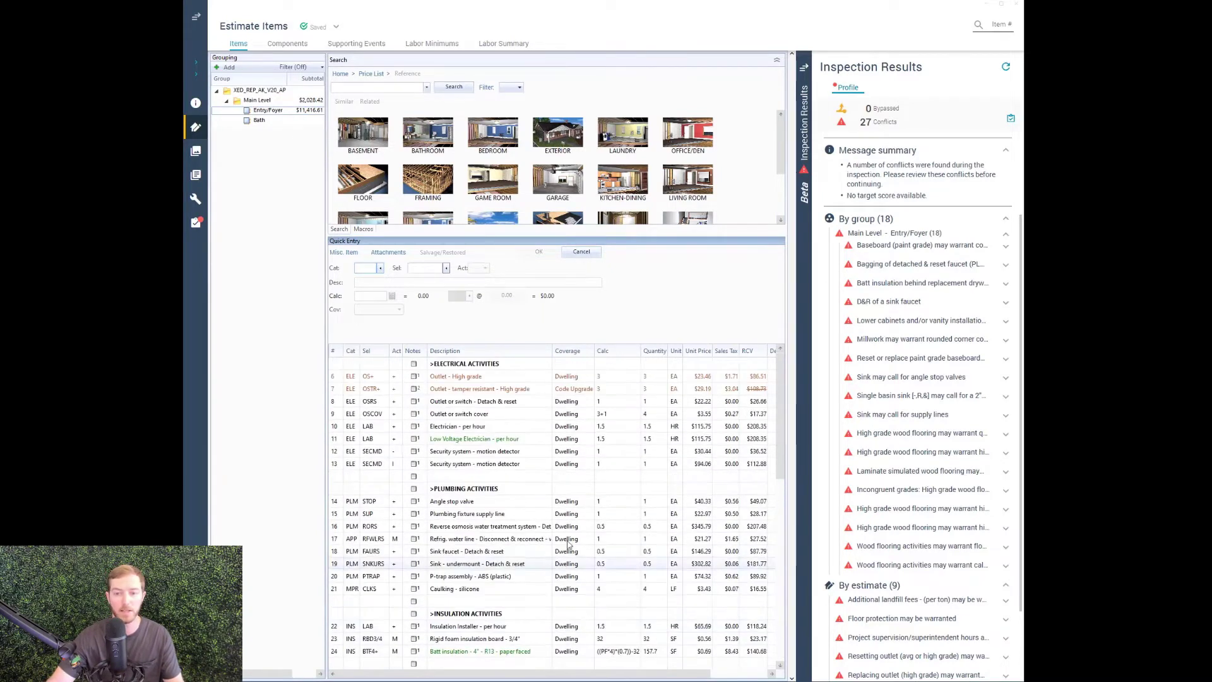
click(942, 234)
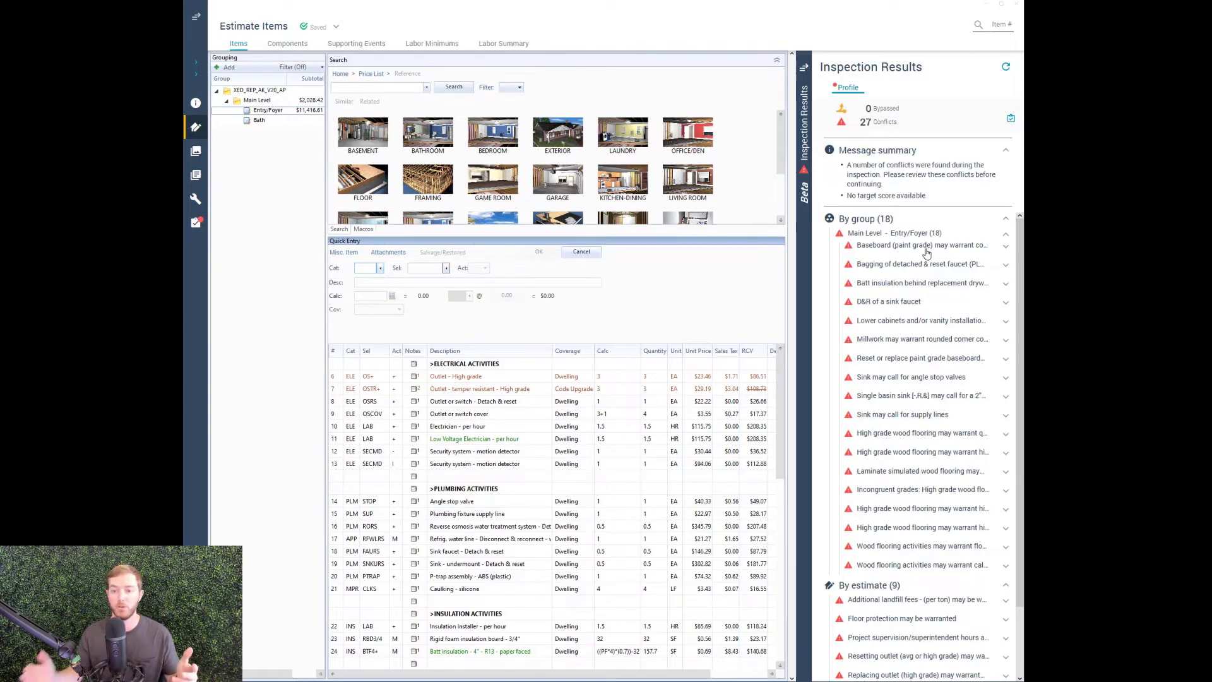
Expand the baseboard corner block, sink angle stop valves and sink supply lines conflicts, briefly checking single basin sink
click(942, 252)
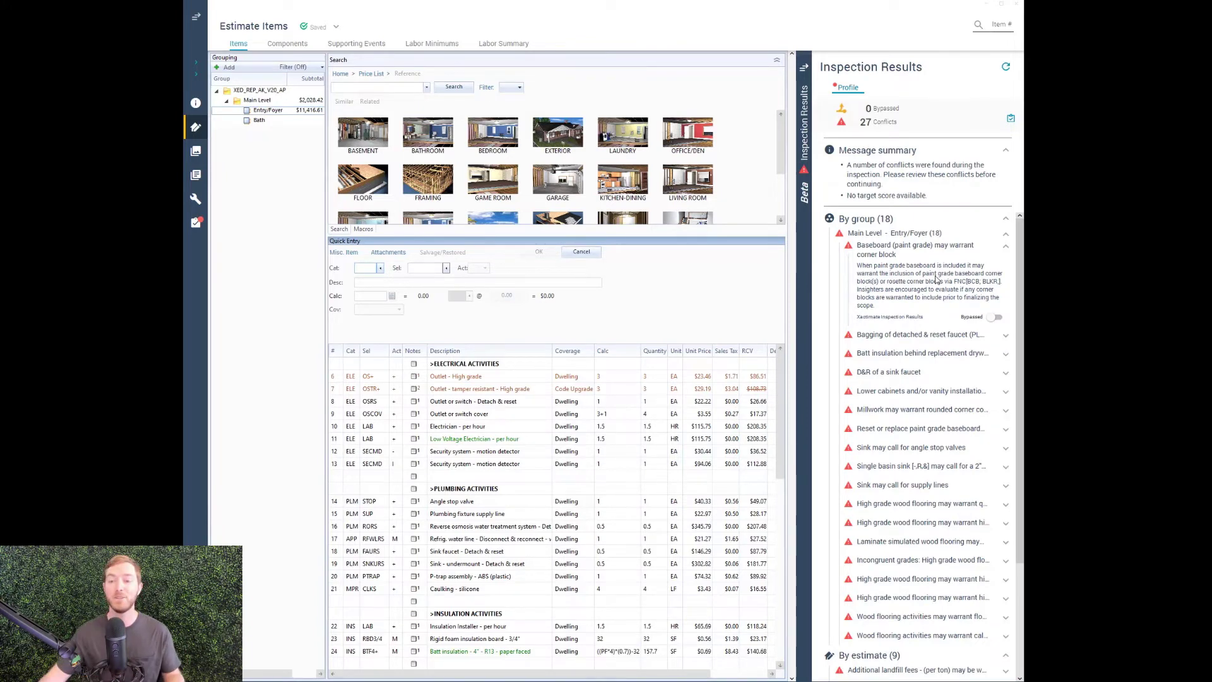
scroll(940, 318, down, 1)
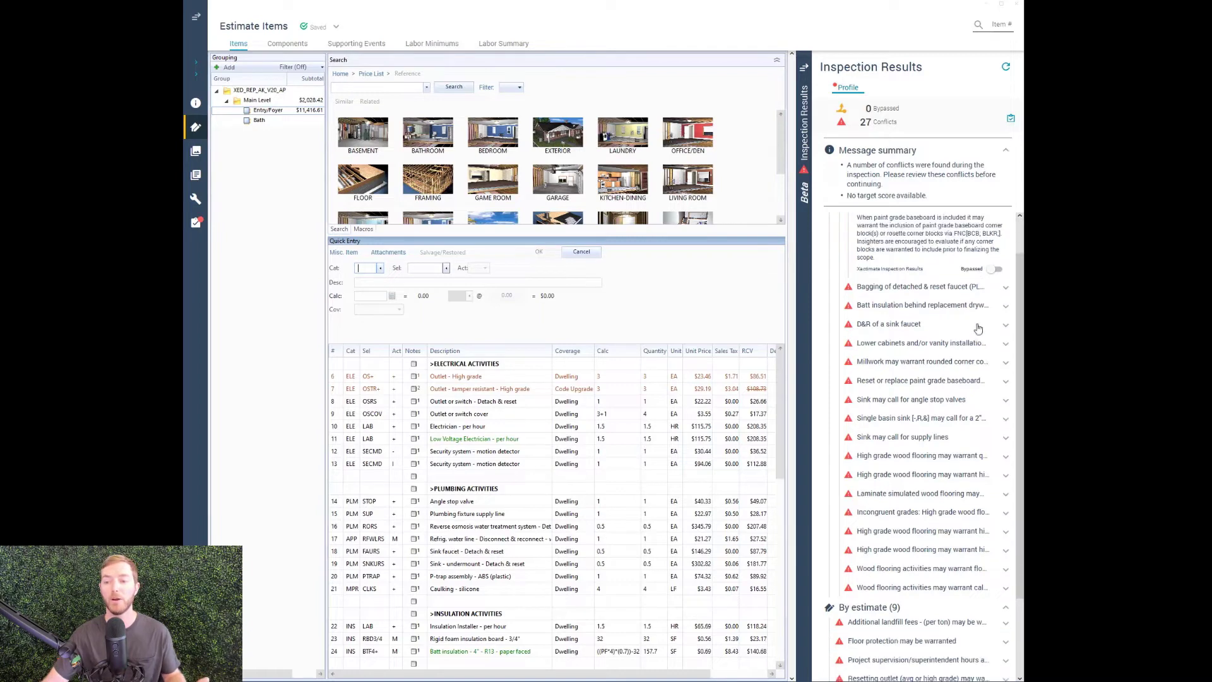
click(941, 405)
click(917, 533)
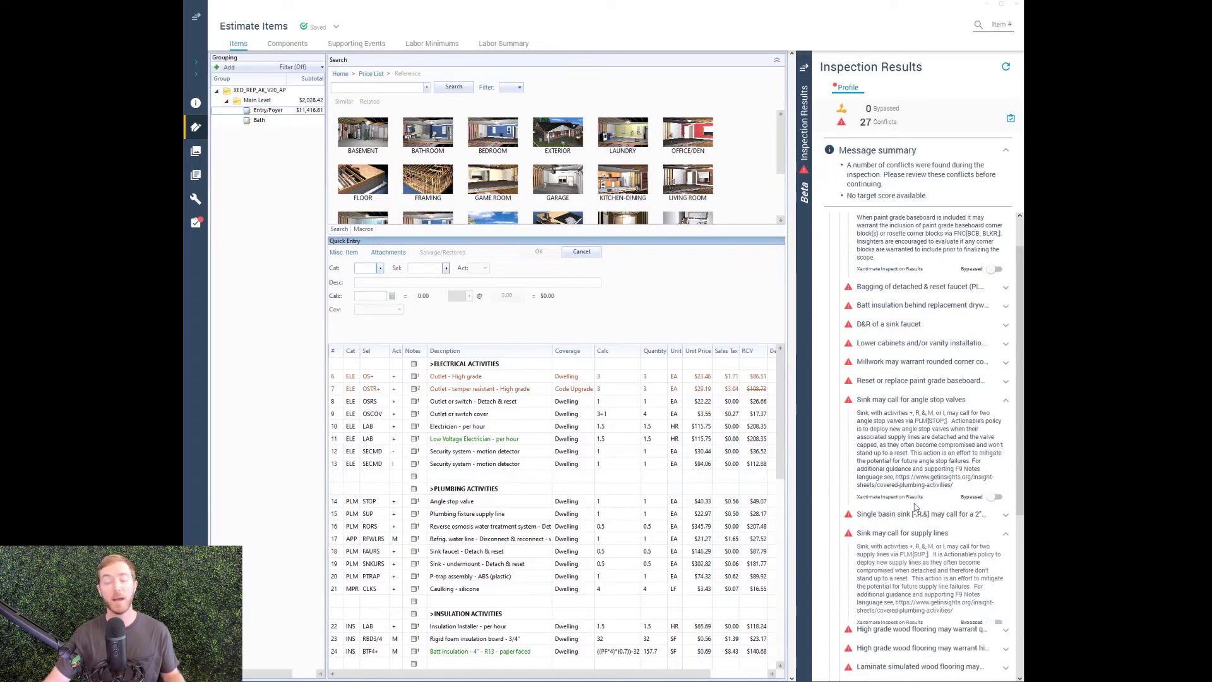
scroll(916, 505, down, 1)
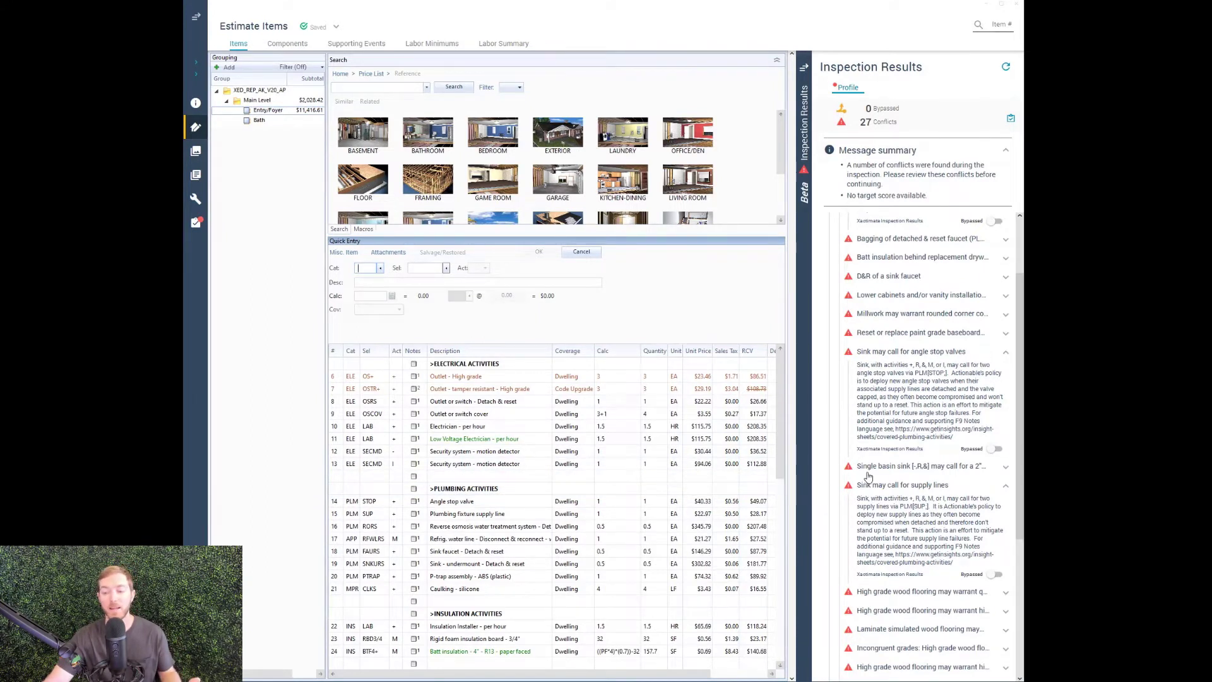
click(915, 470)
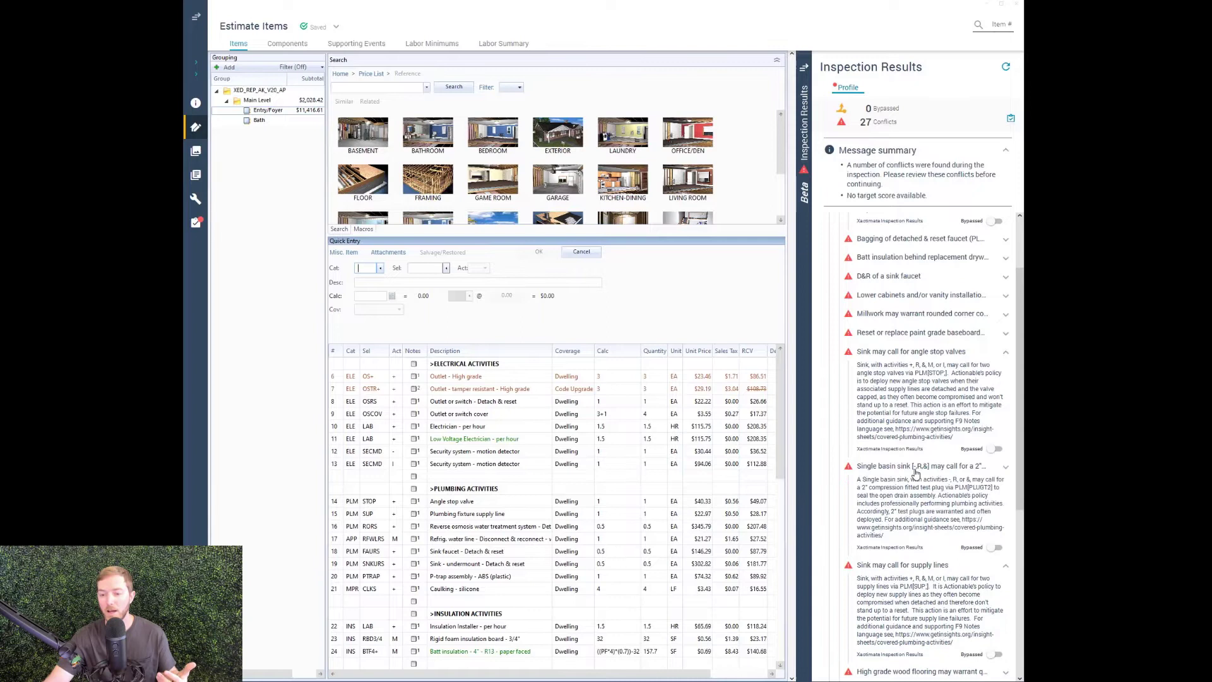
click(913, 468)
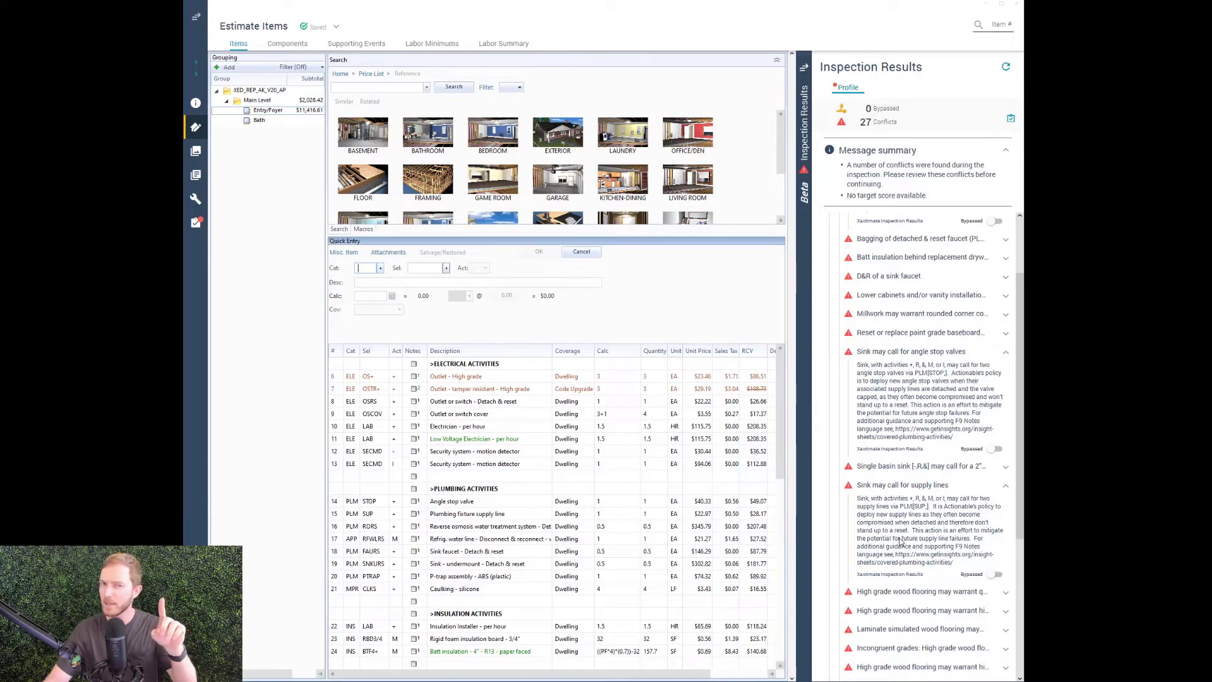
scroll(902, 540, down, 1)
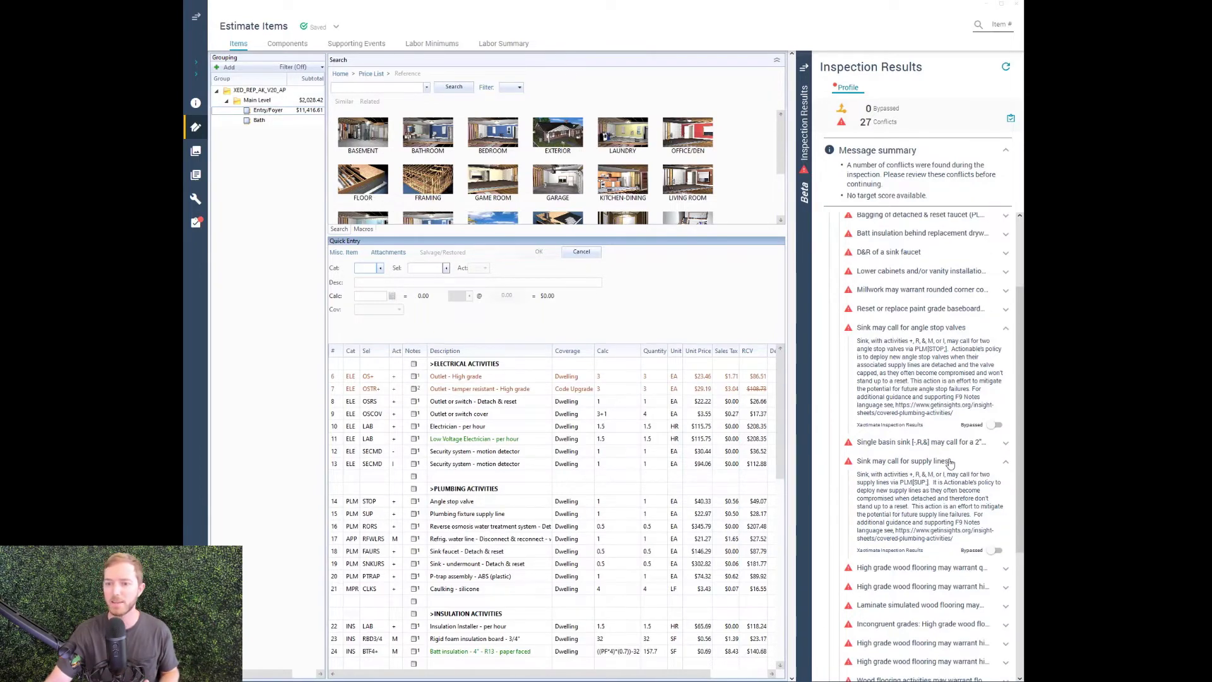
scroll(951, 496, down, 5)
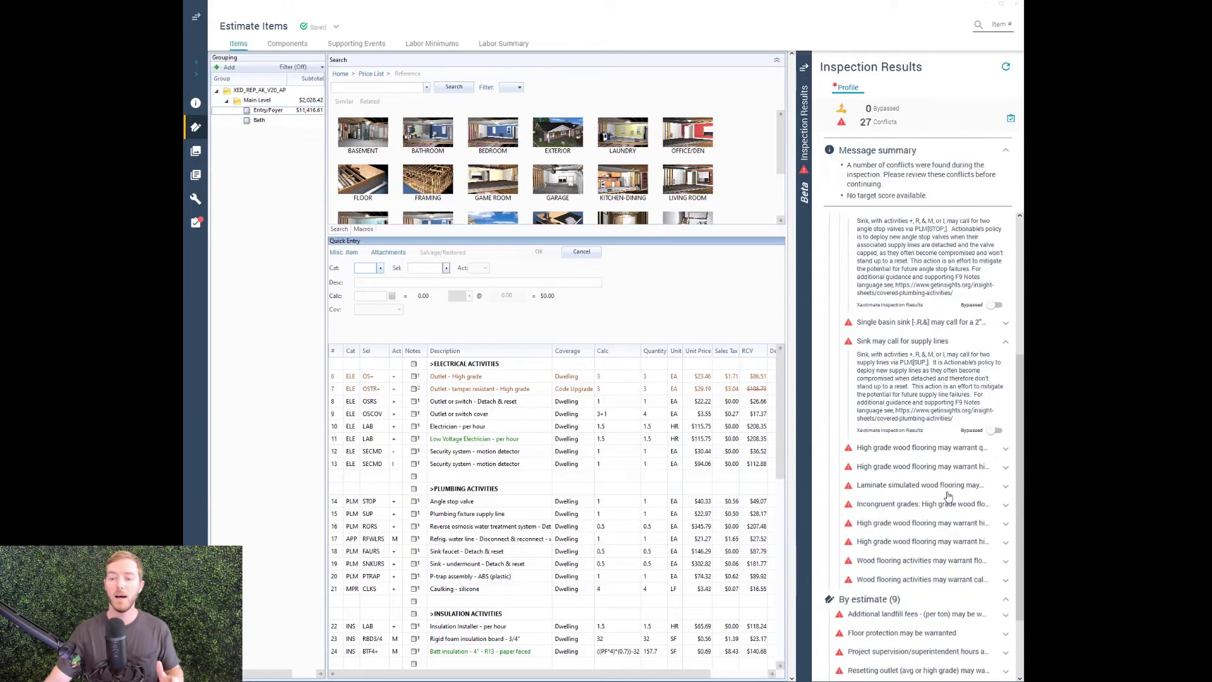
Expand the Incongruent grades wood flooring conflict and scroll through its explanation and the results
click(949, 504)
scroll(951, 505, down, 1)
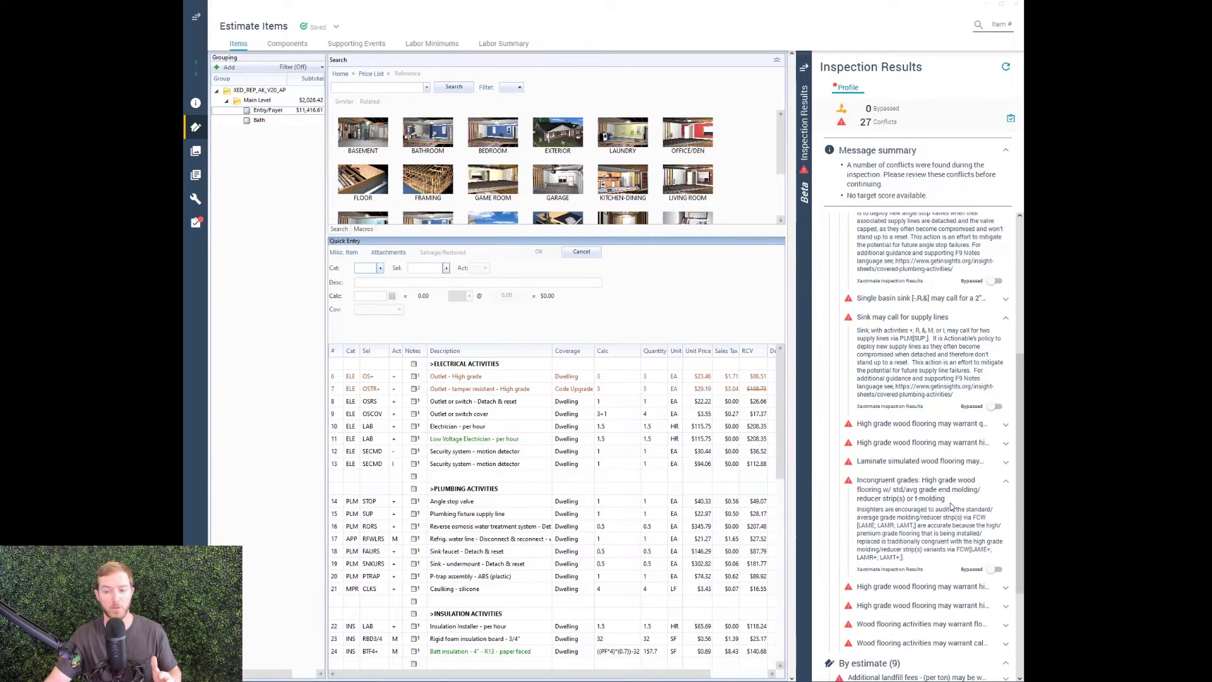
scroll(949, 503, down, 1)
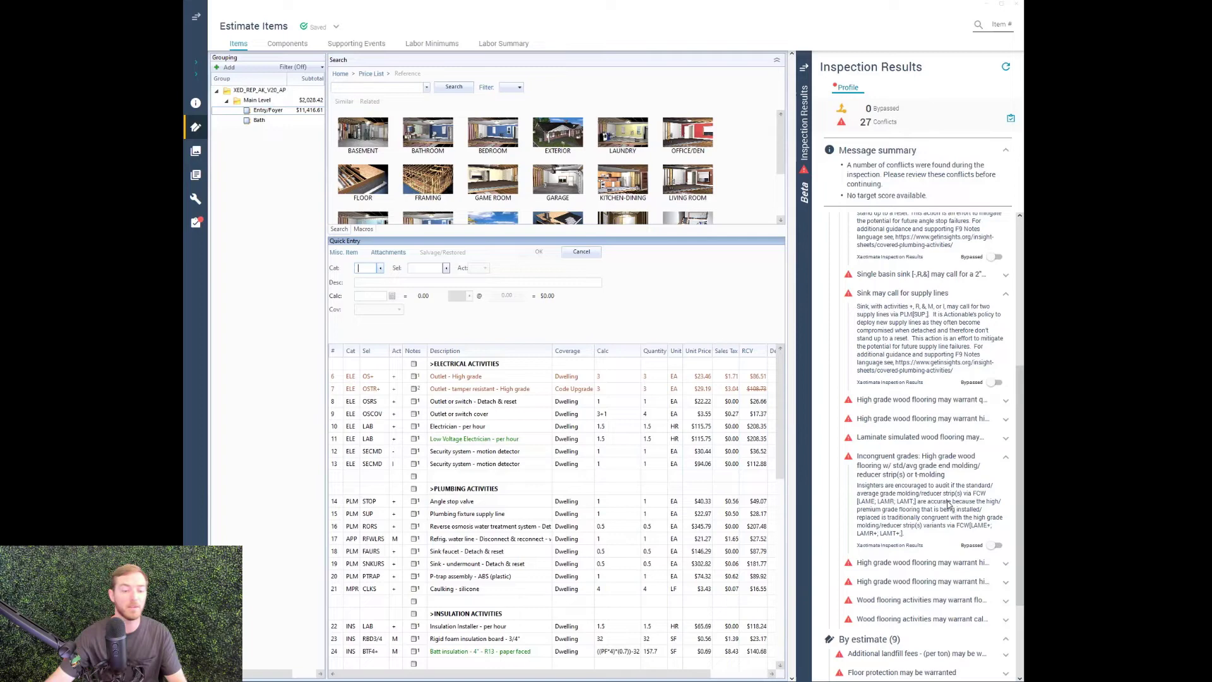
scroll(470, 586, down, 4)
scroll(471, 586, down, 8)
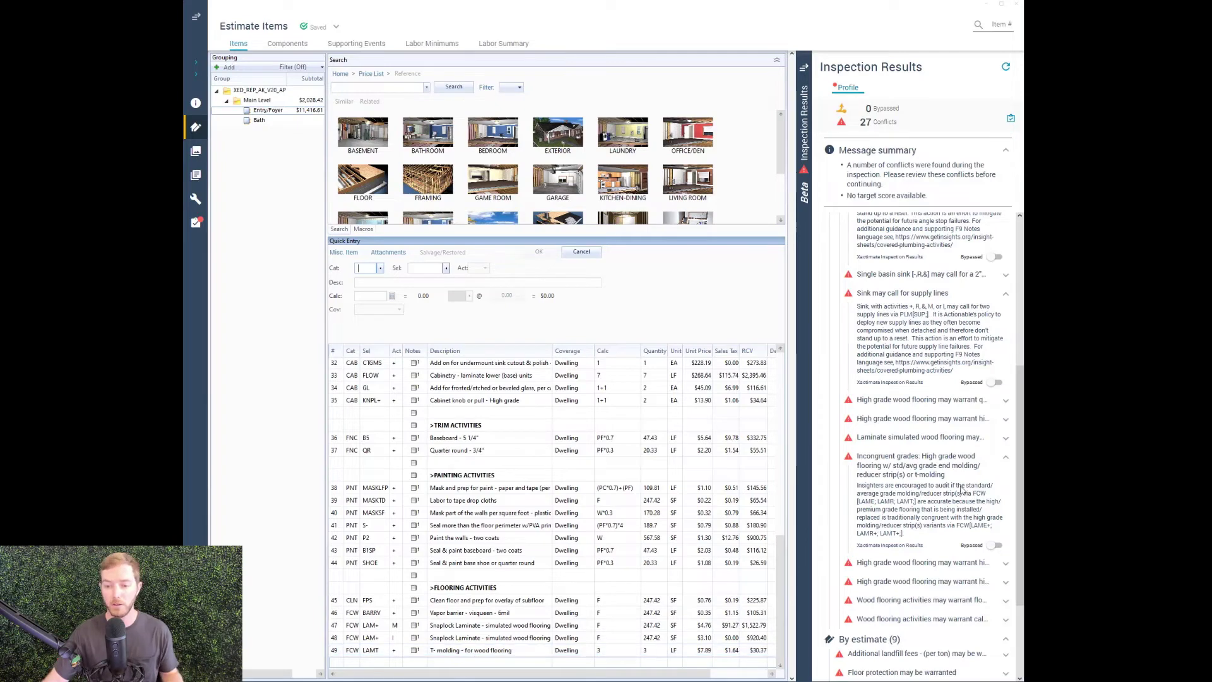
scroll(948, 479, down, 1)
scroll(949, 478, down, 2)
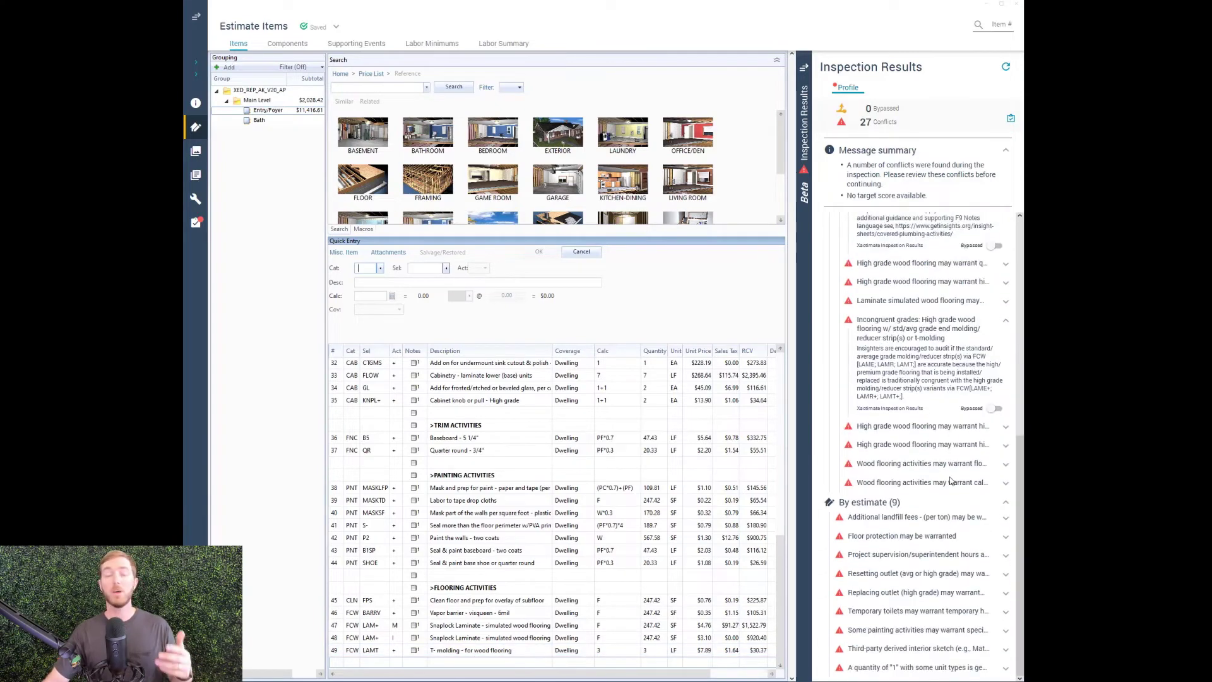
scroll(951, 482, up, 2)
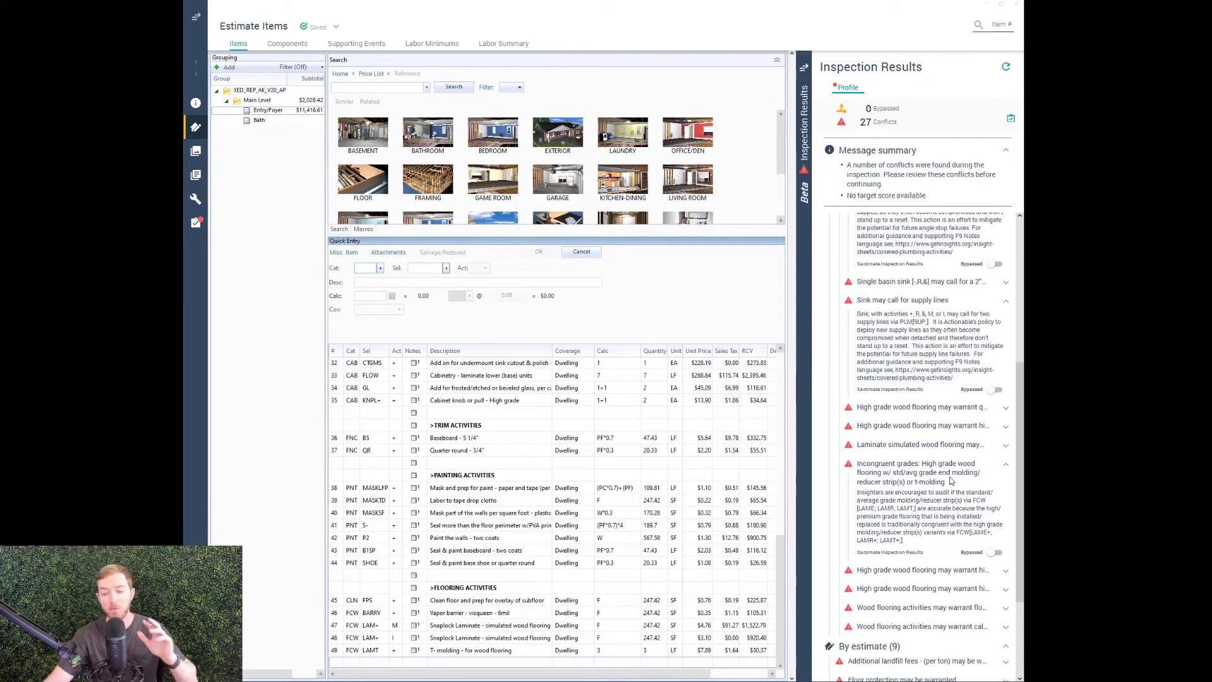
scroll(950, 481, down, 2)
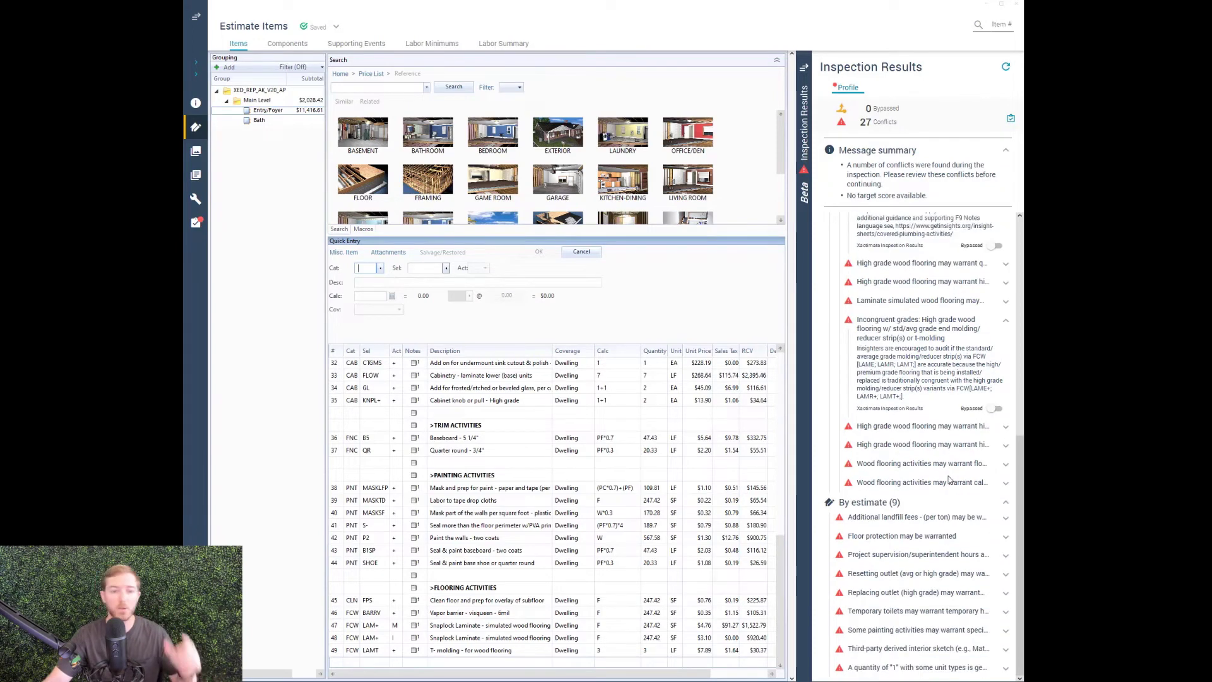
Expand the Floor protection, Temporary toilets and Third-party derived interior sketch estimate-level conflicts
click(935, 538)
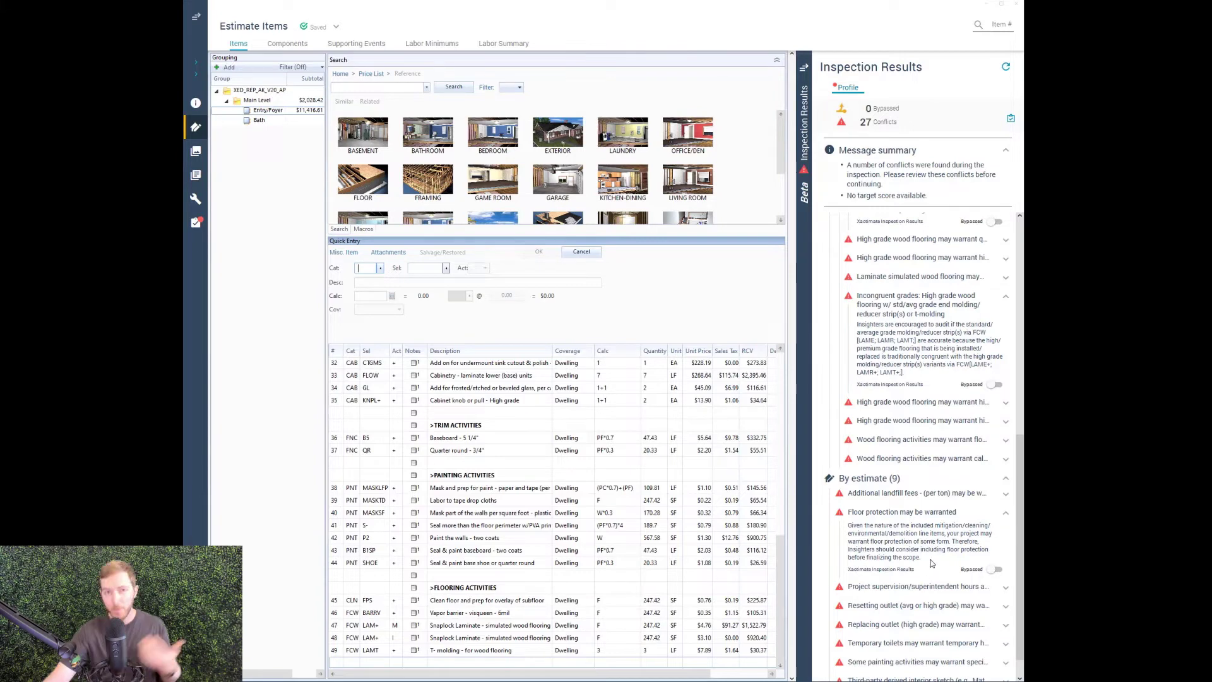
scroll(923, 613, down, 3)
click(923, 611)
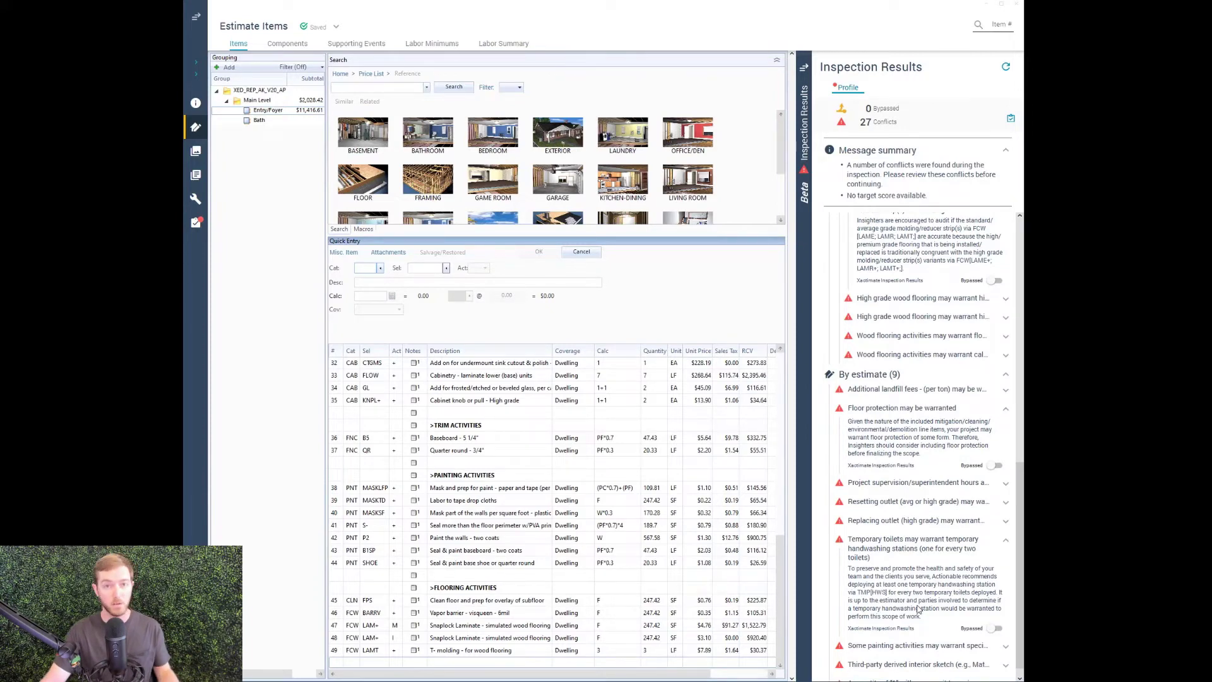
scroll(919, 609, down, 1)
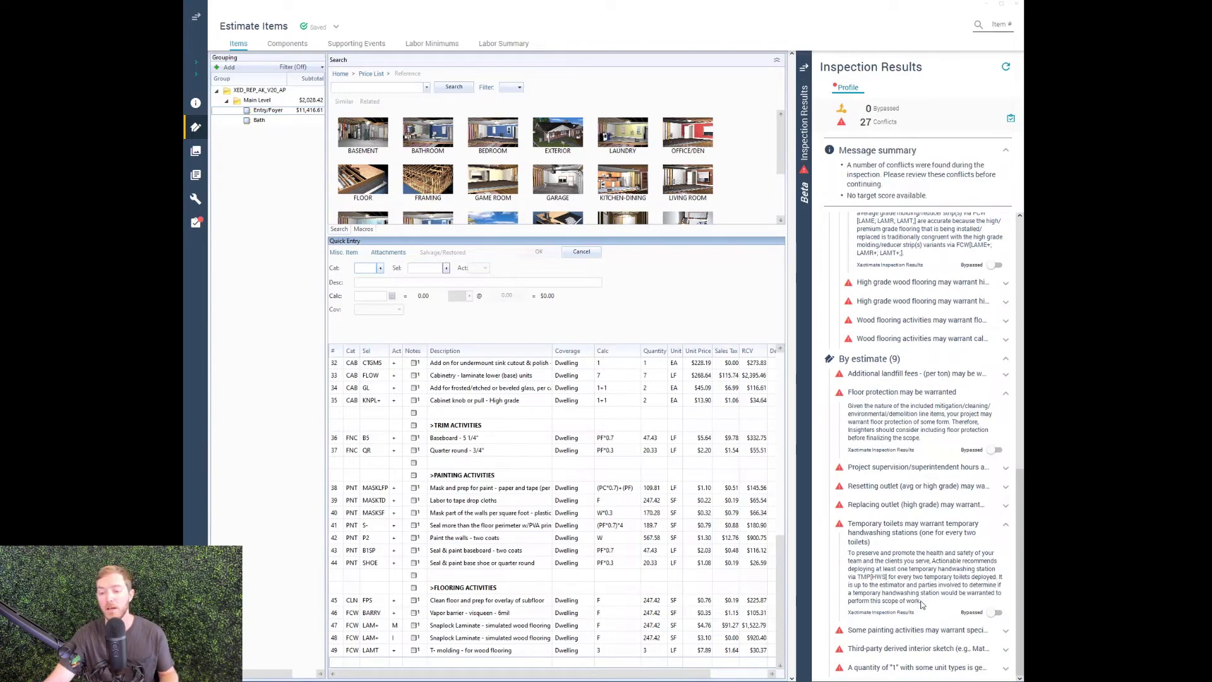
click(939, 651)
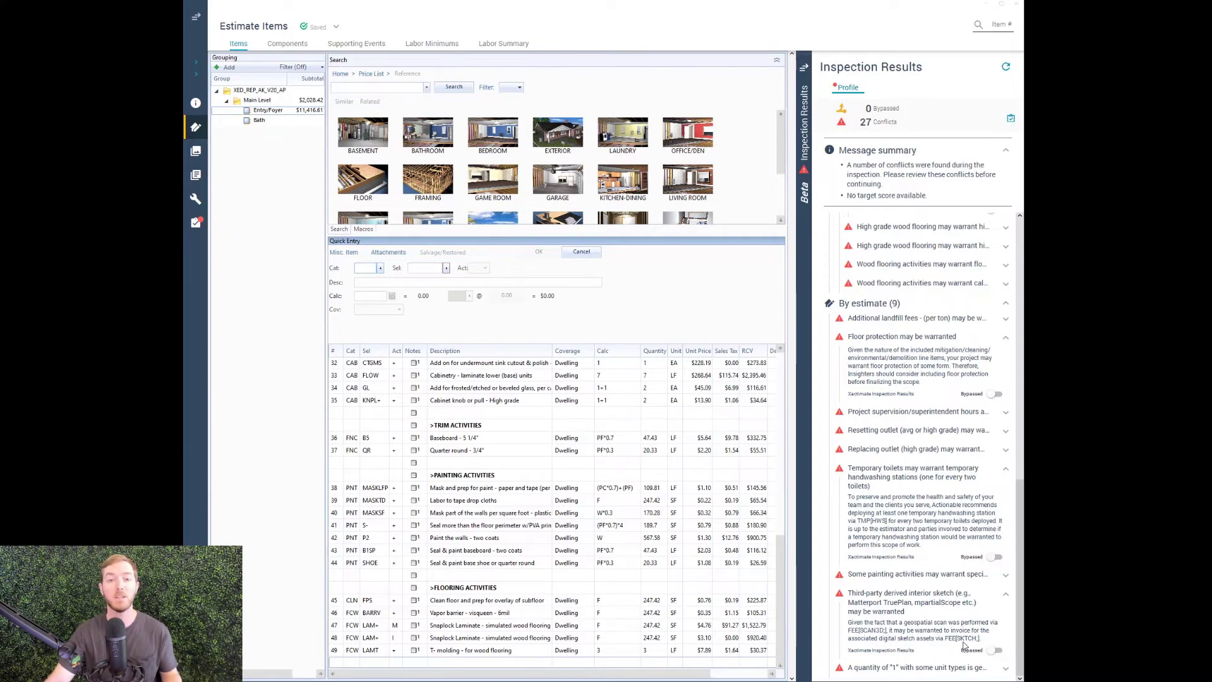
scroll(952, 589, up, 10)
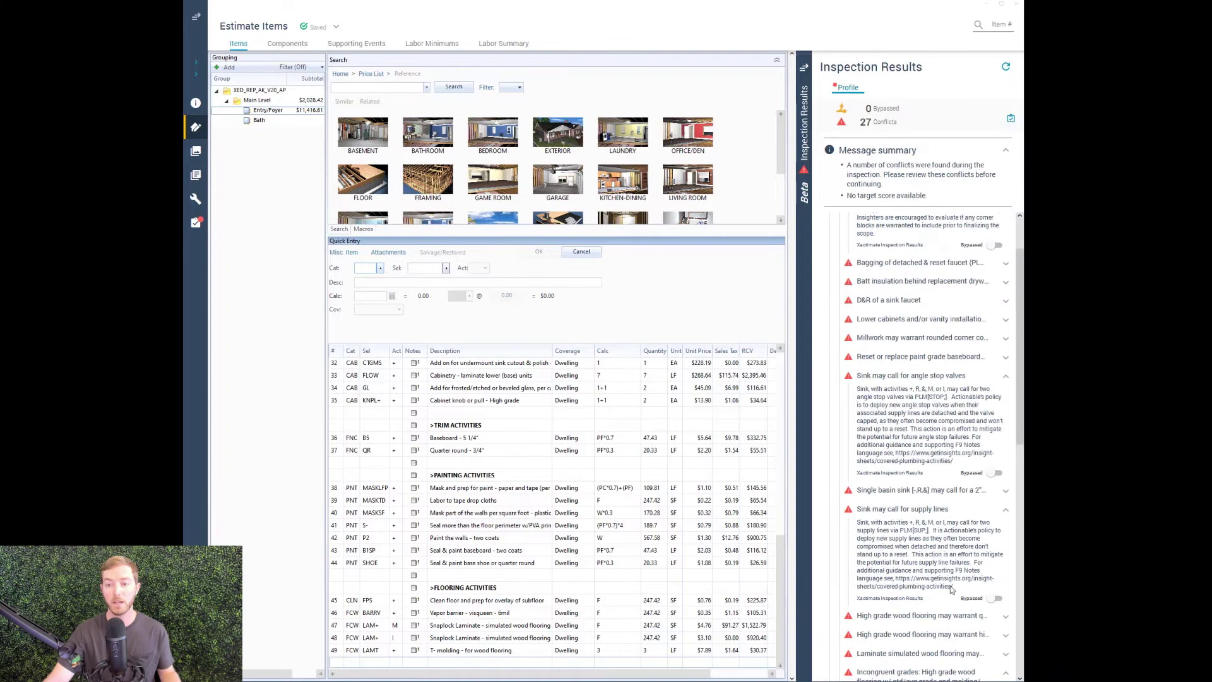
scroll(951, 589, up, 2)
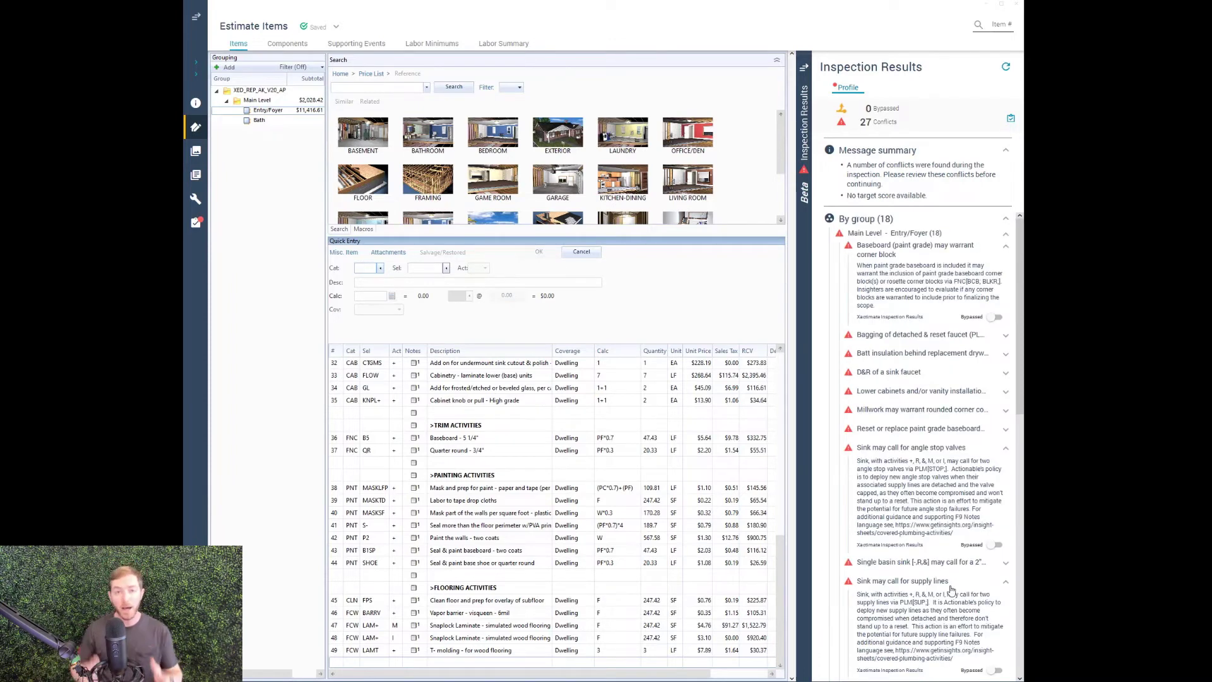